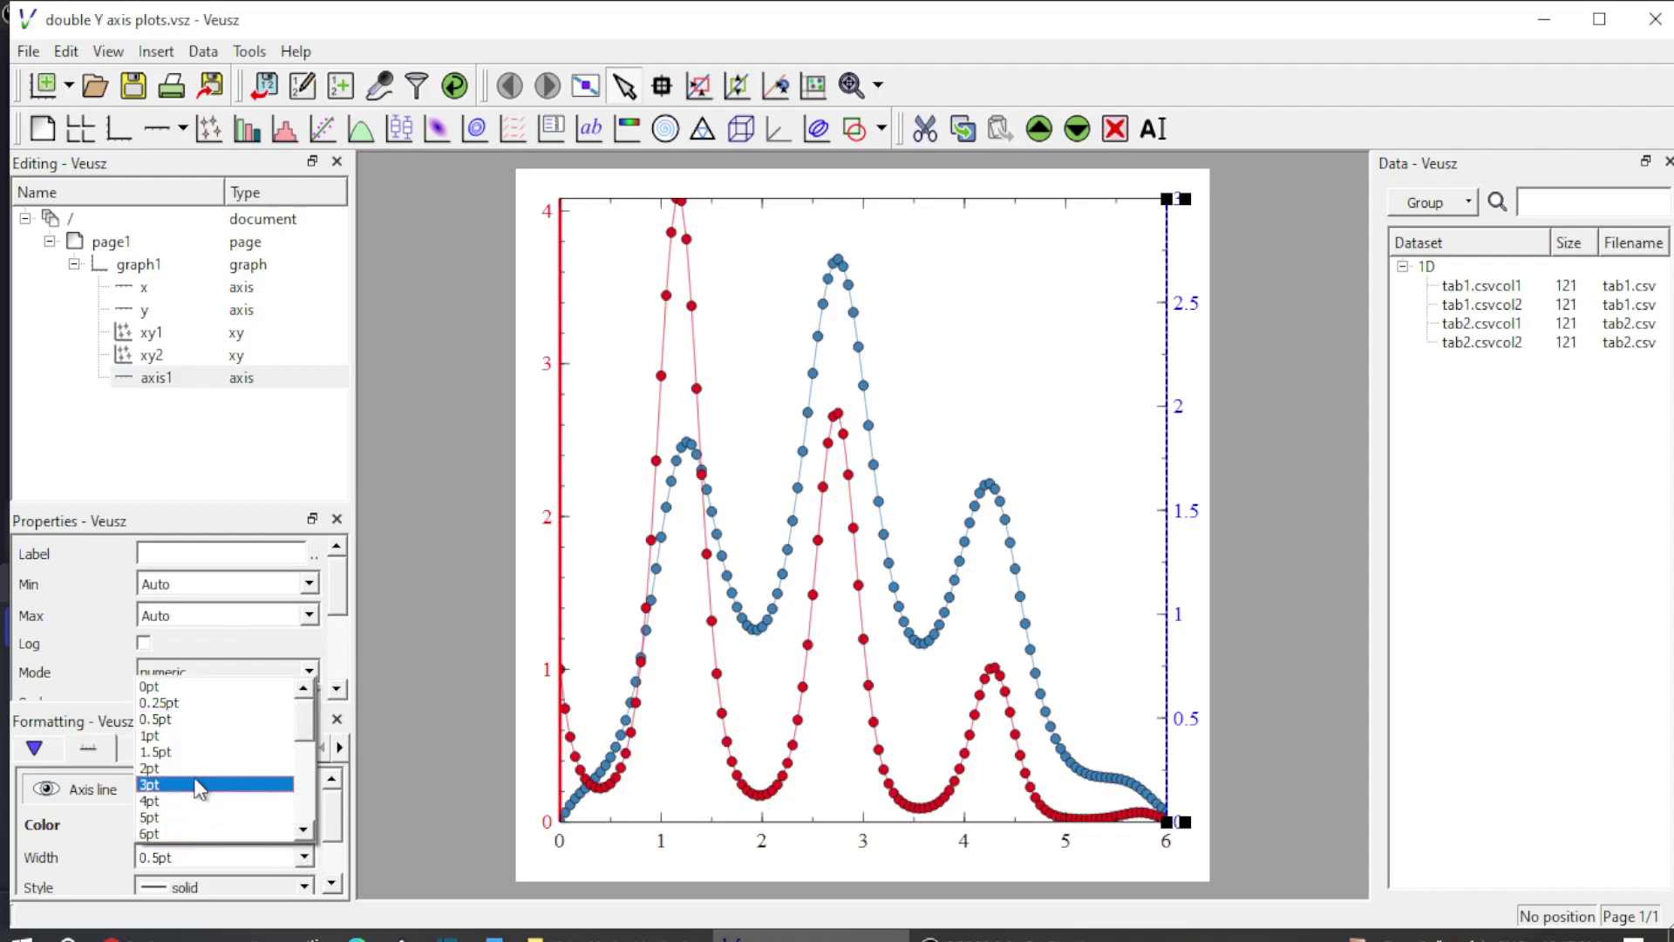
Step: Set the right-hand axis1 line width to 2pt
click(190, 767)
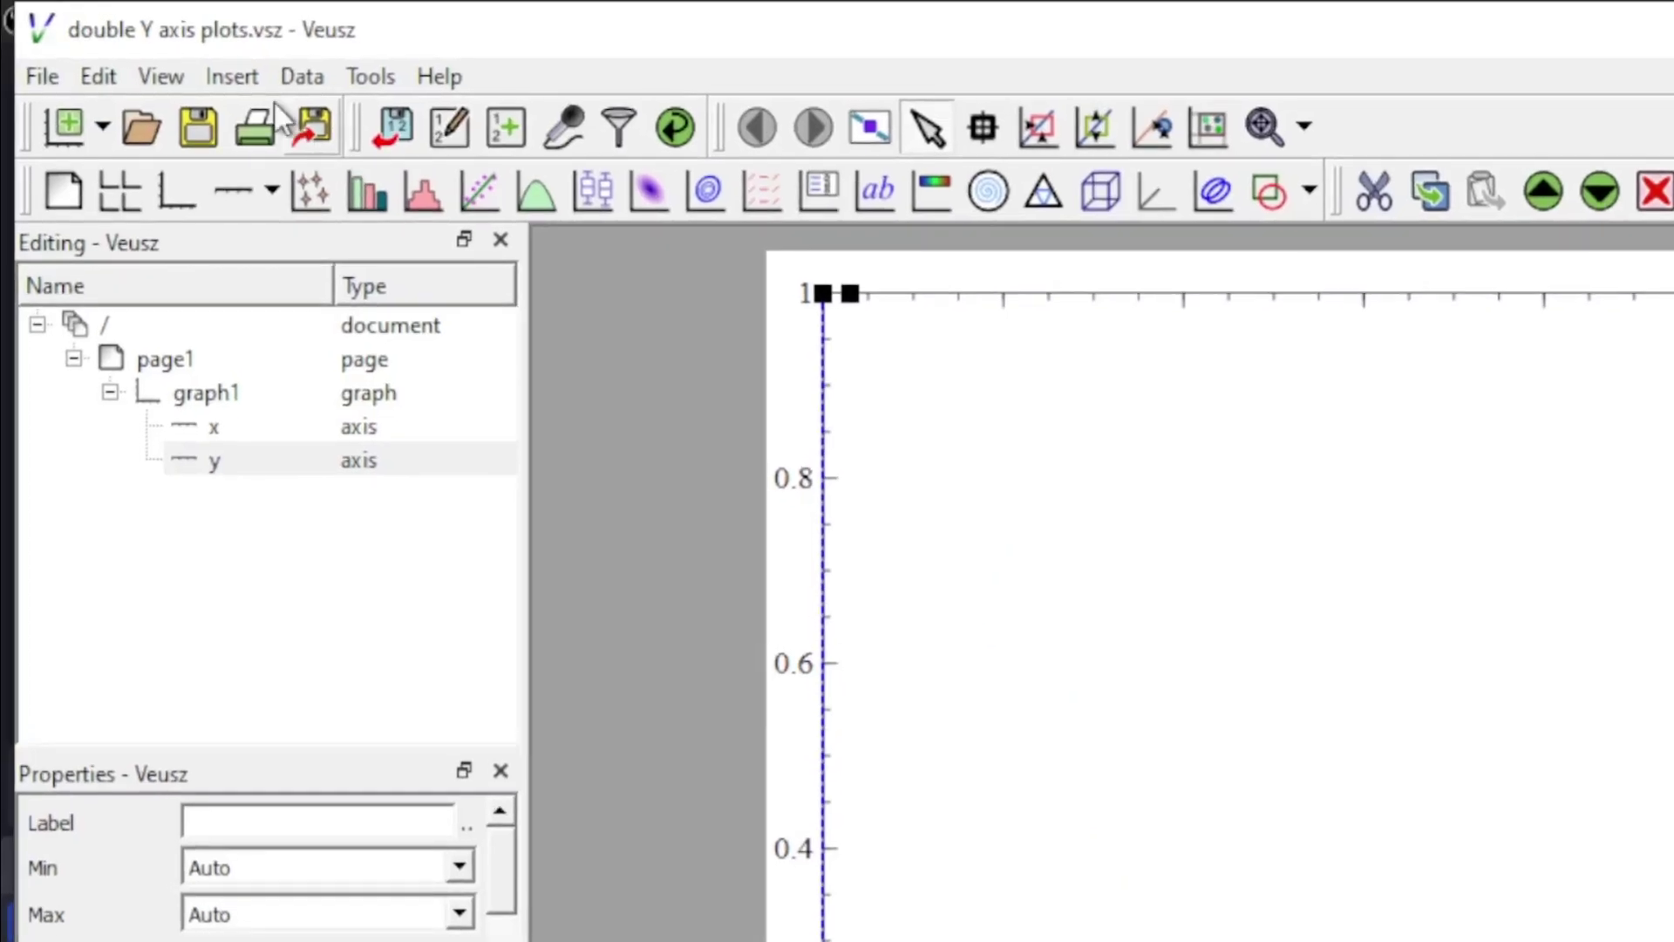
Step: Import tab1.csv as datasets tab1.csvcol1 and tab1.csvcol2
click(294, 76)
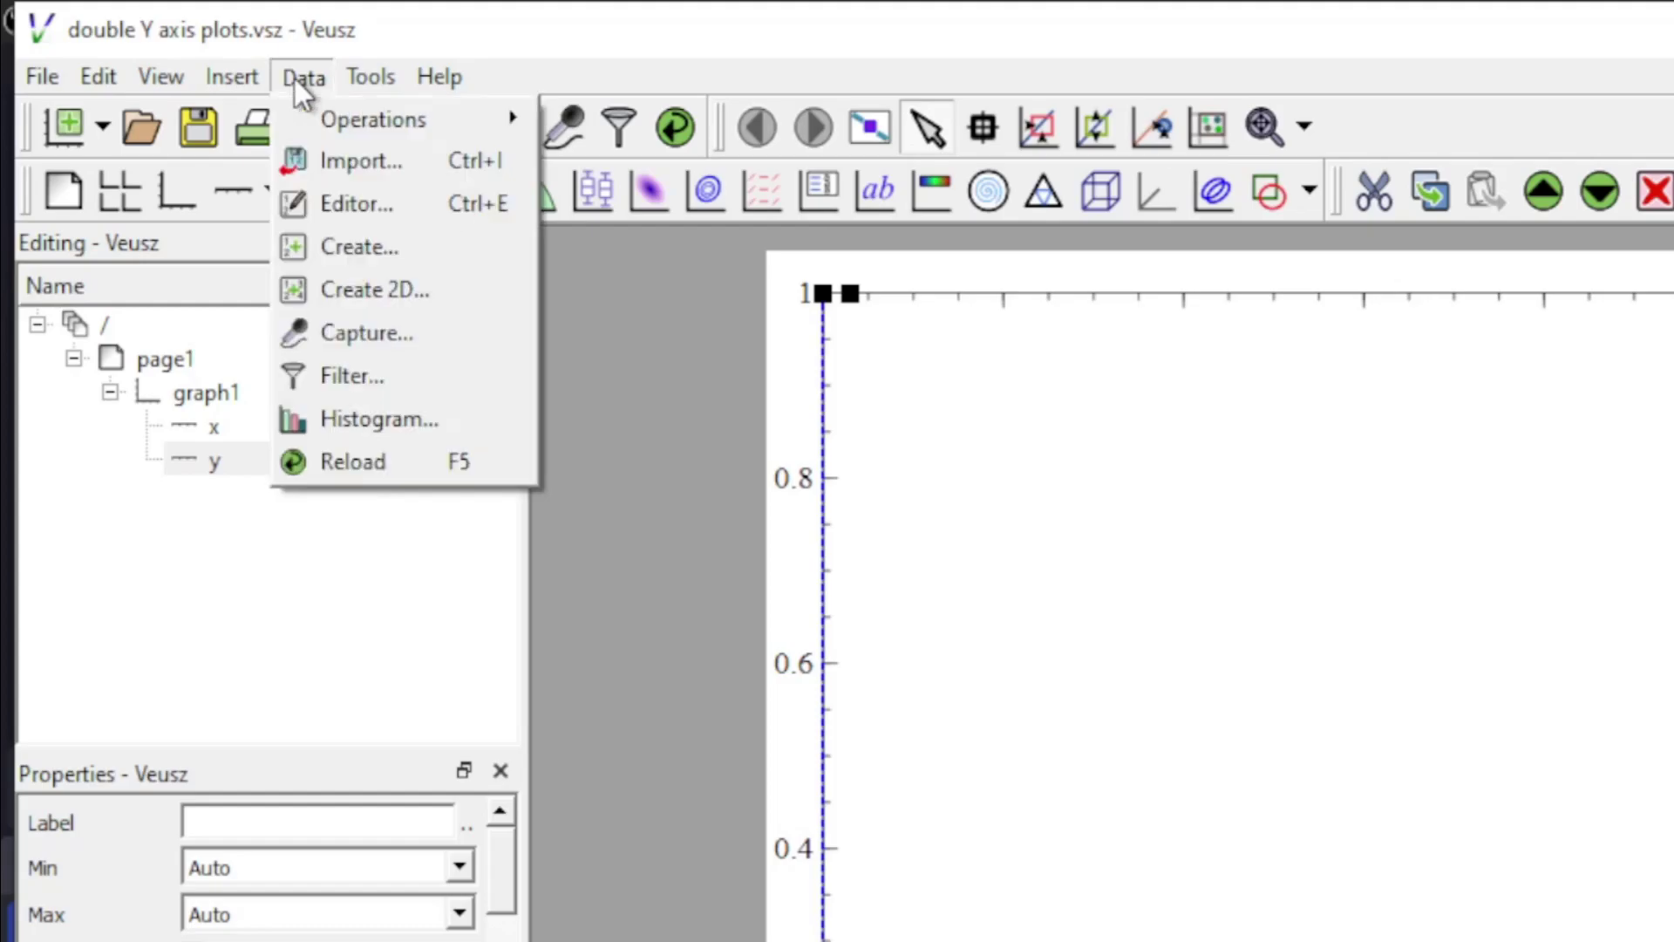
click(368, 167)
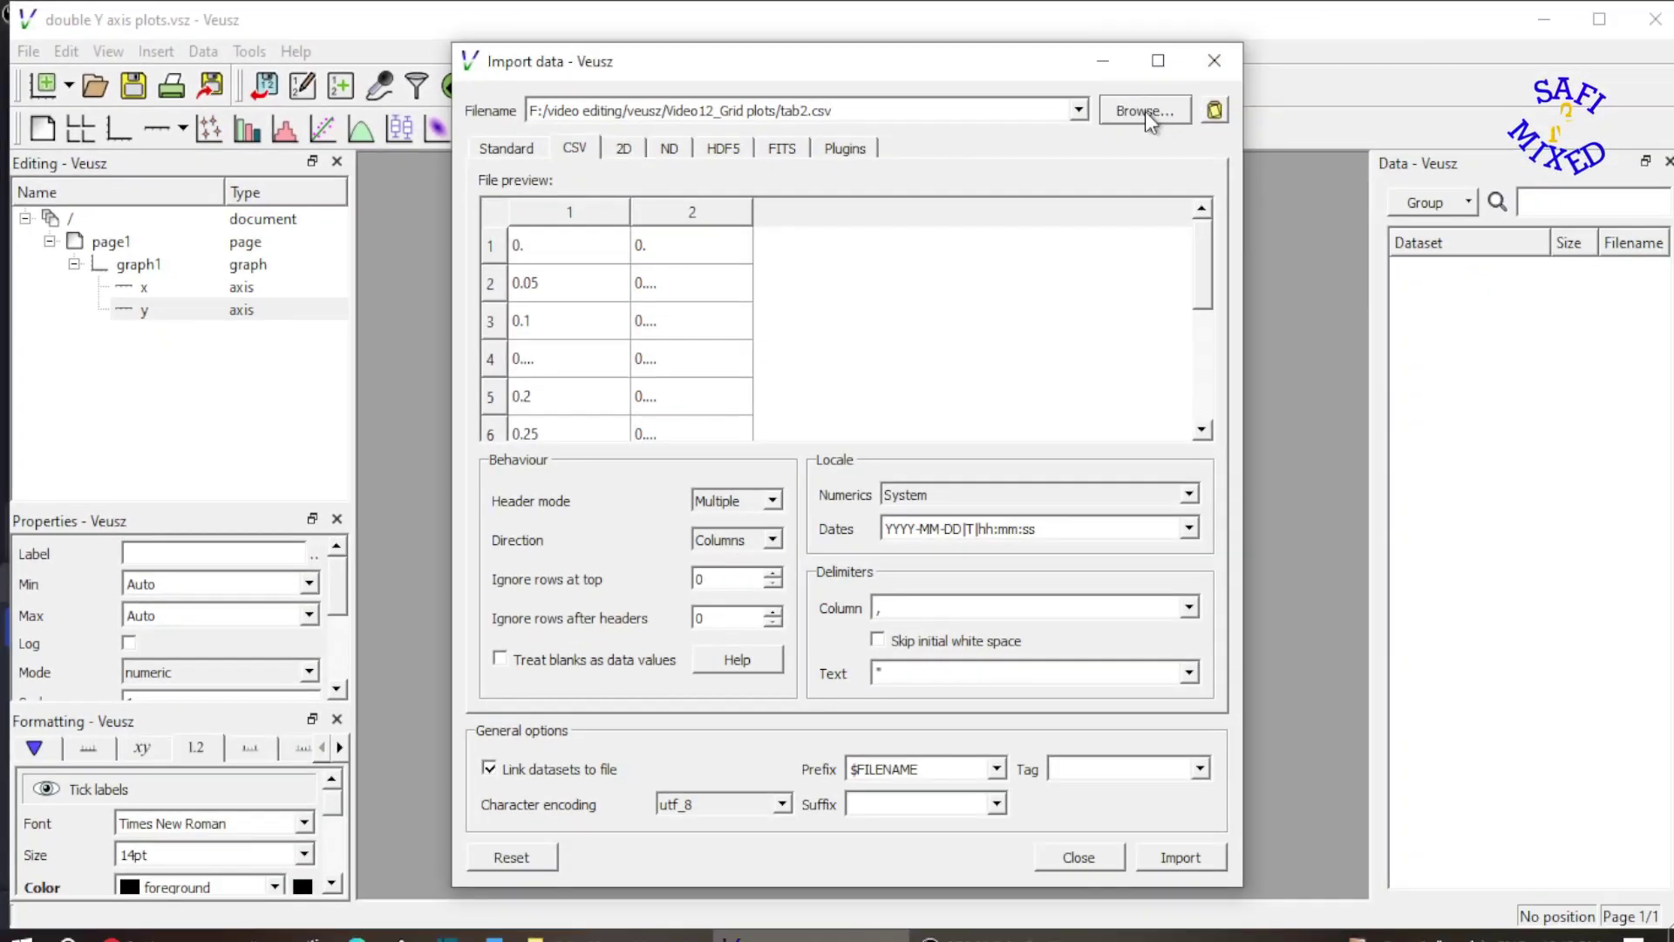
click(1144, 111)
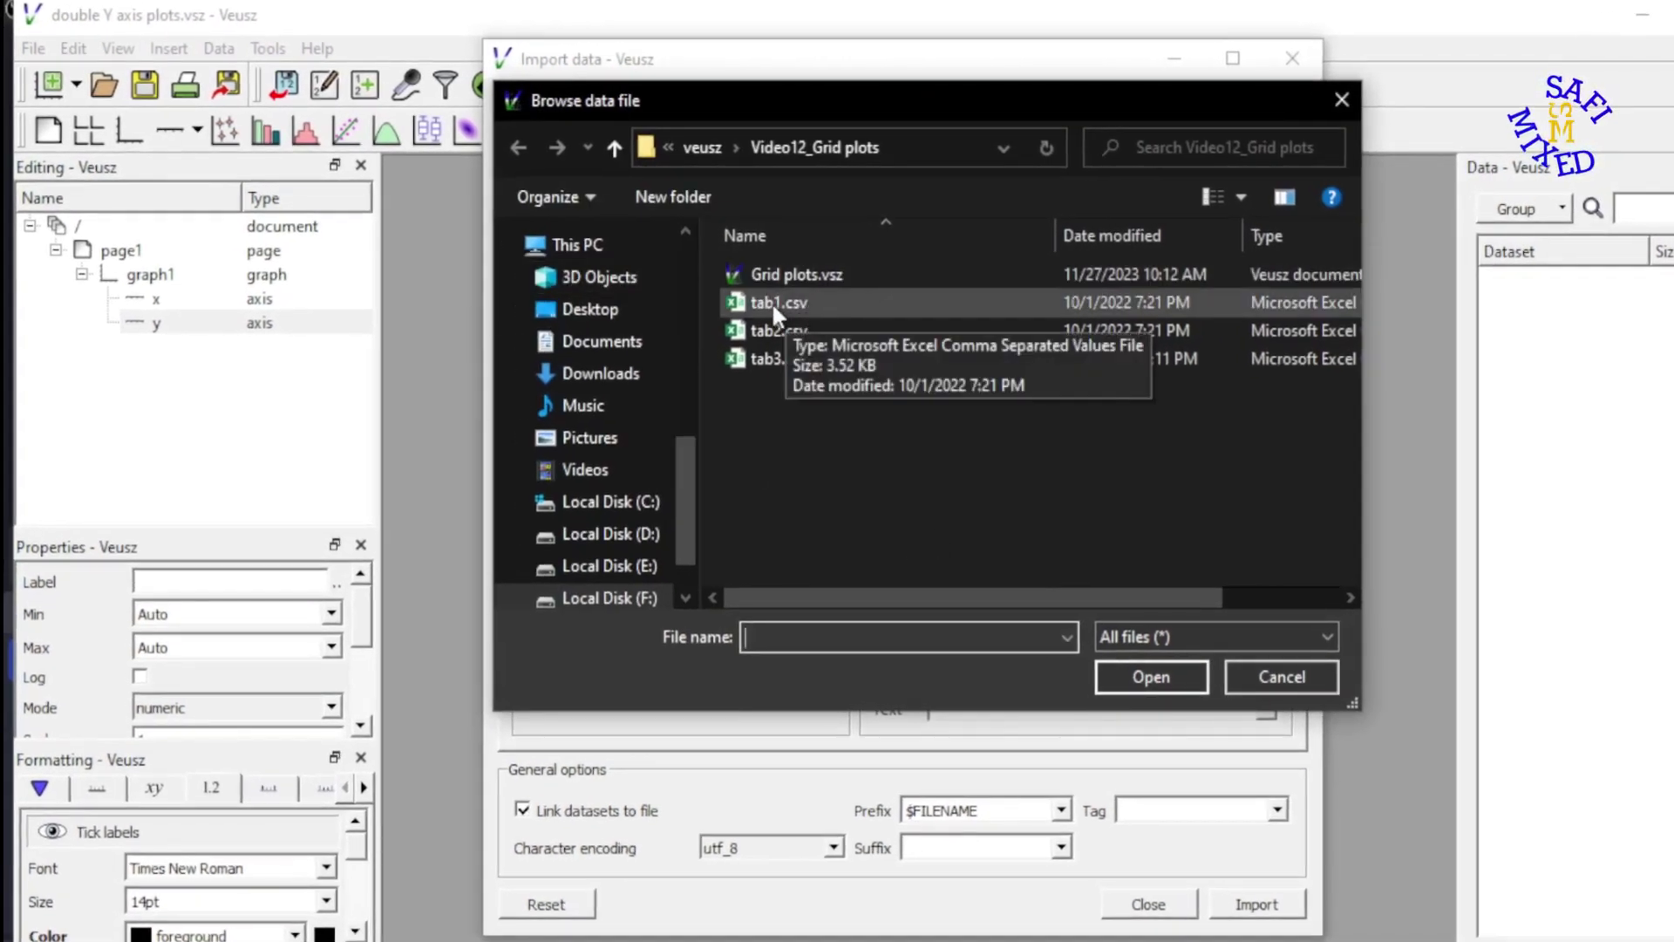
double_click(771, 302)
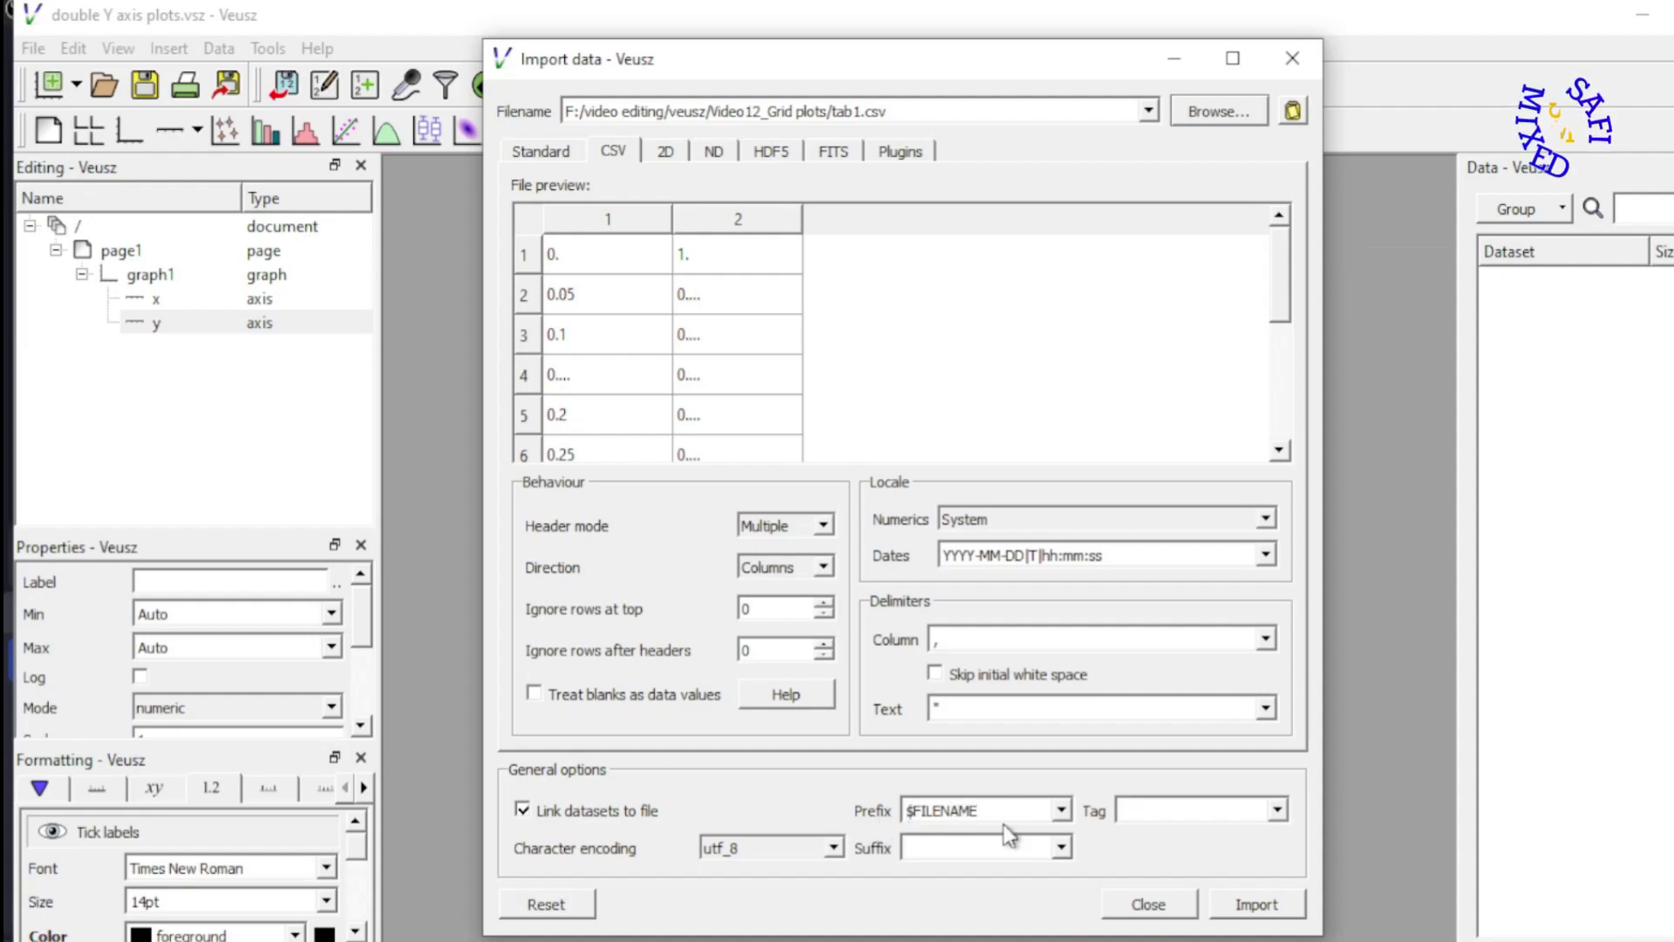
click(1255, 911)
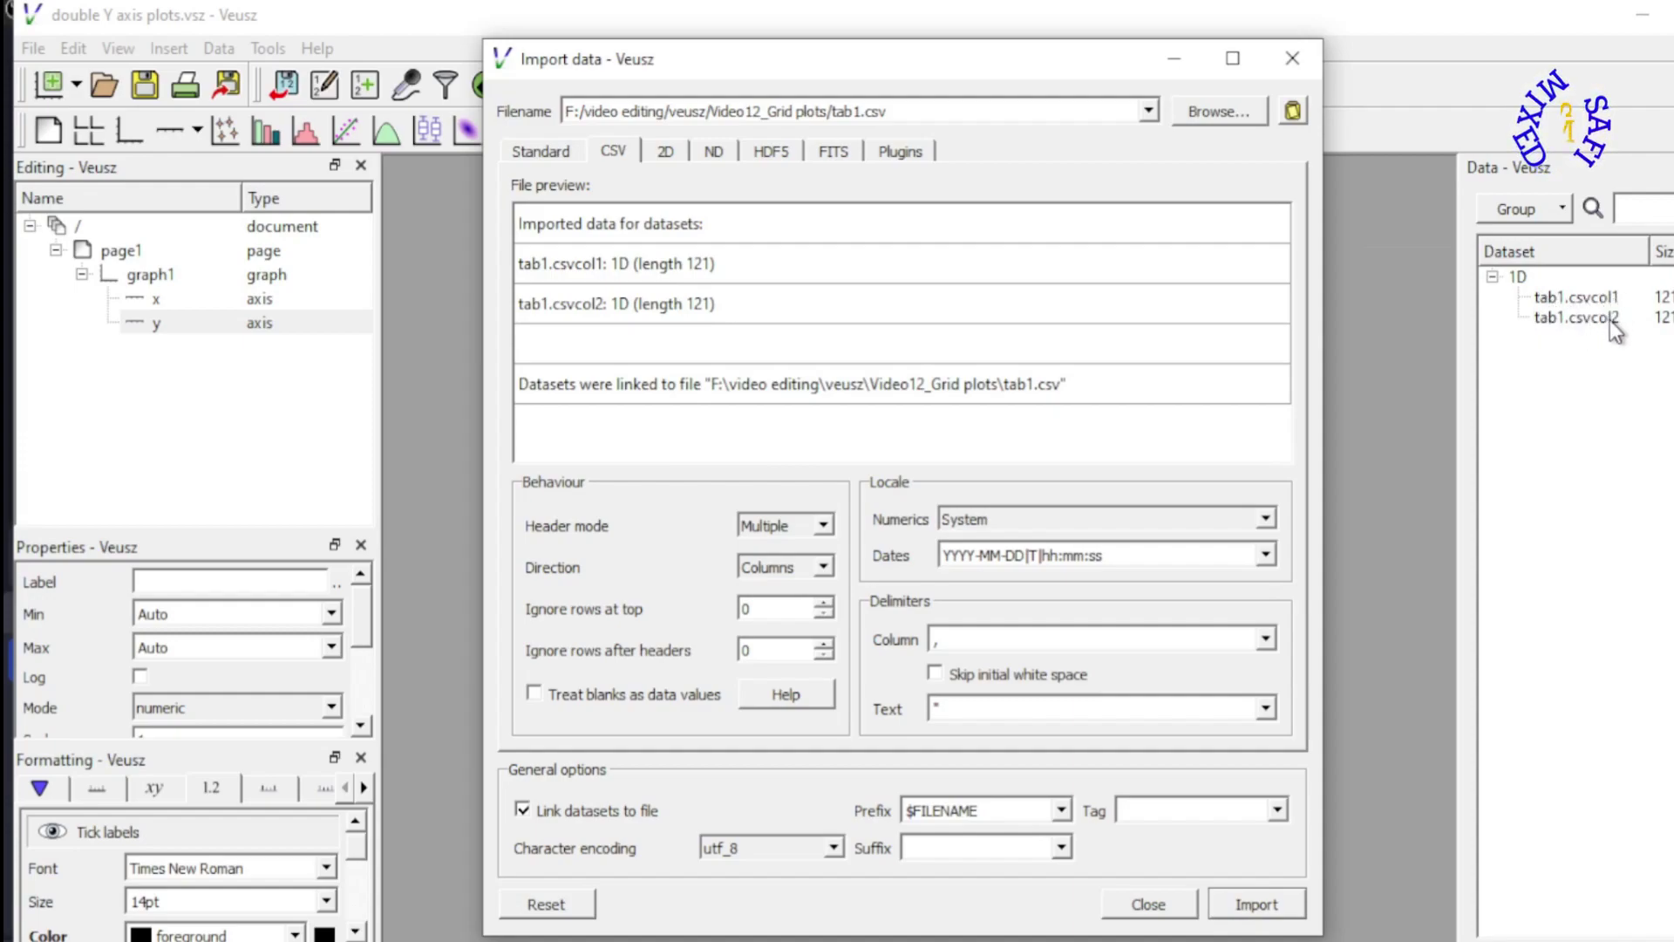
Step: Import tab2.csv as datasets tab2.csvcol1 and tab2.csvcol2
click(1202, 115)
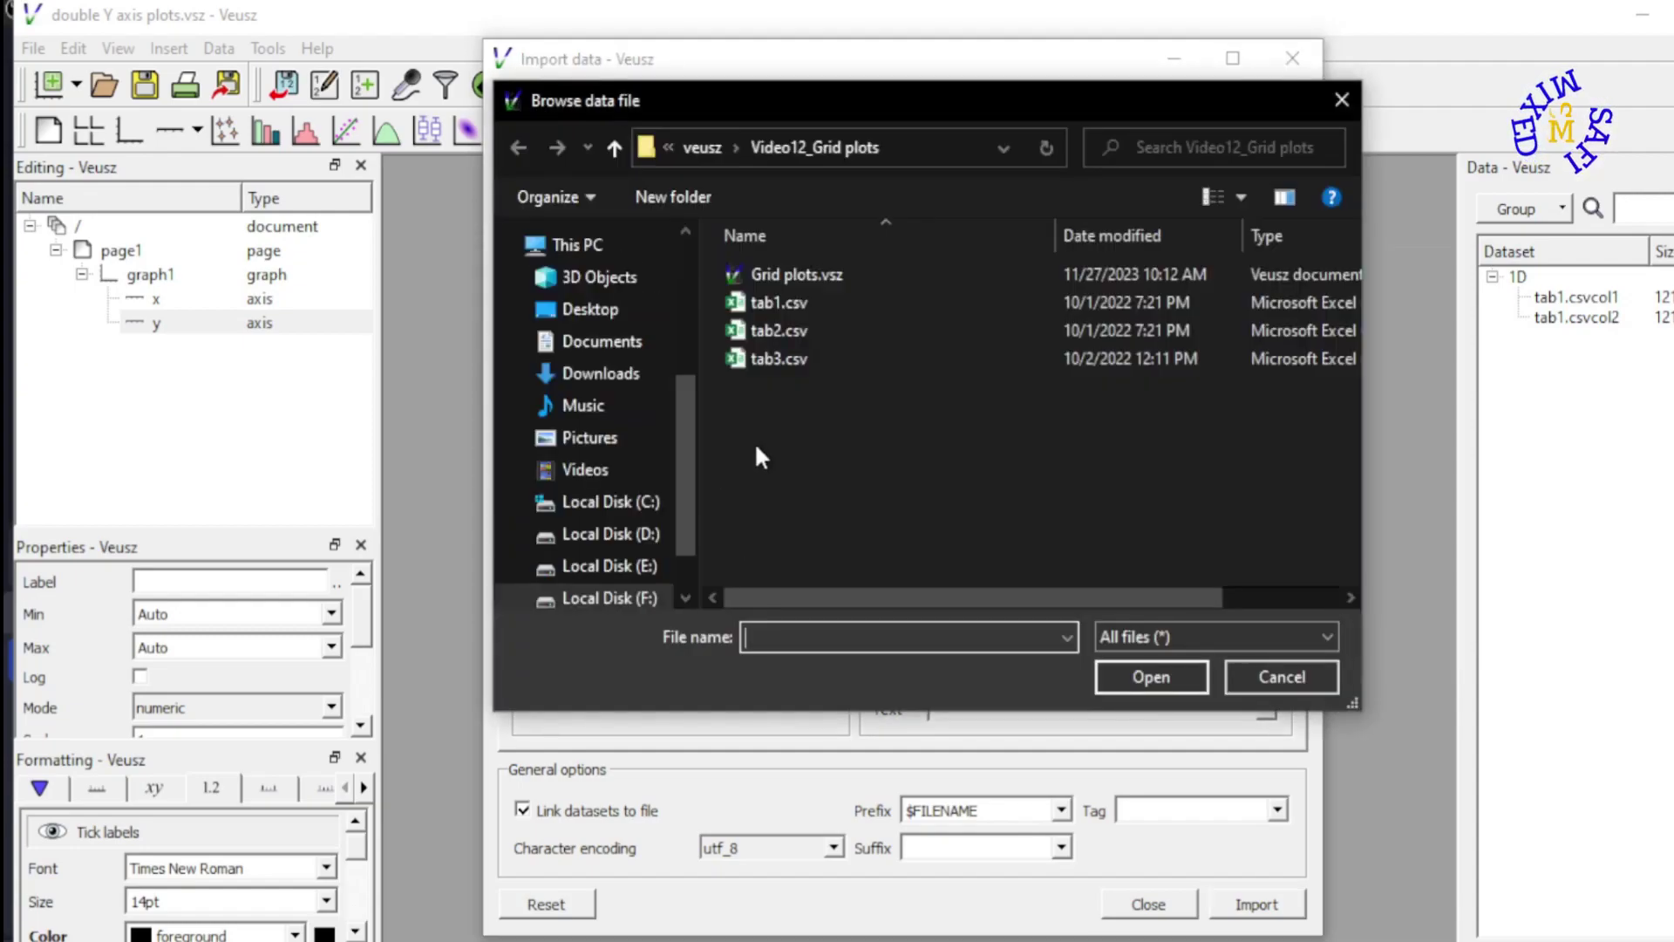
double_click(808, 324)
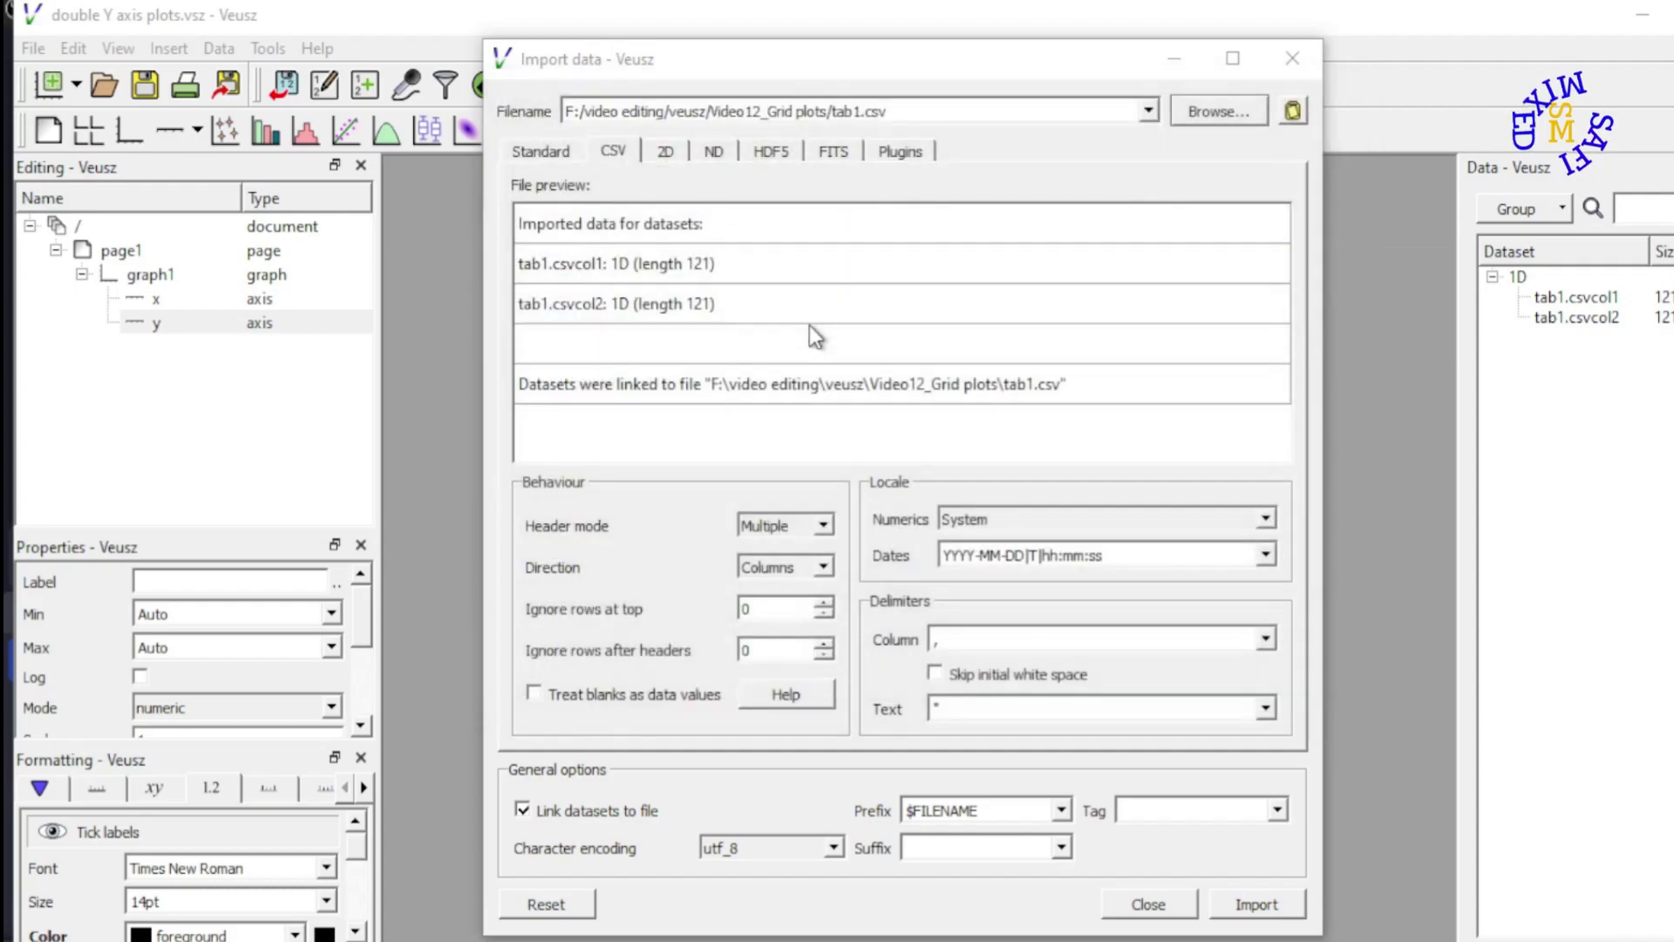
click(1255, 907)
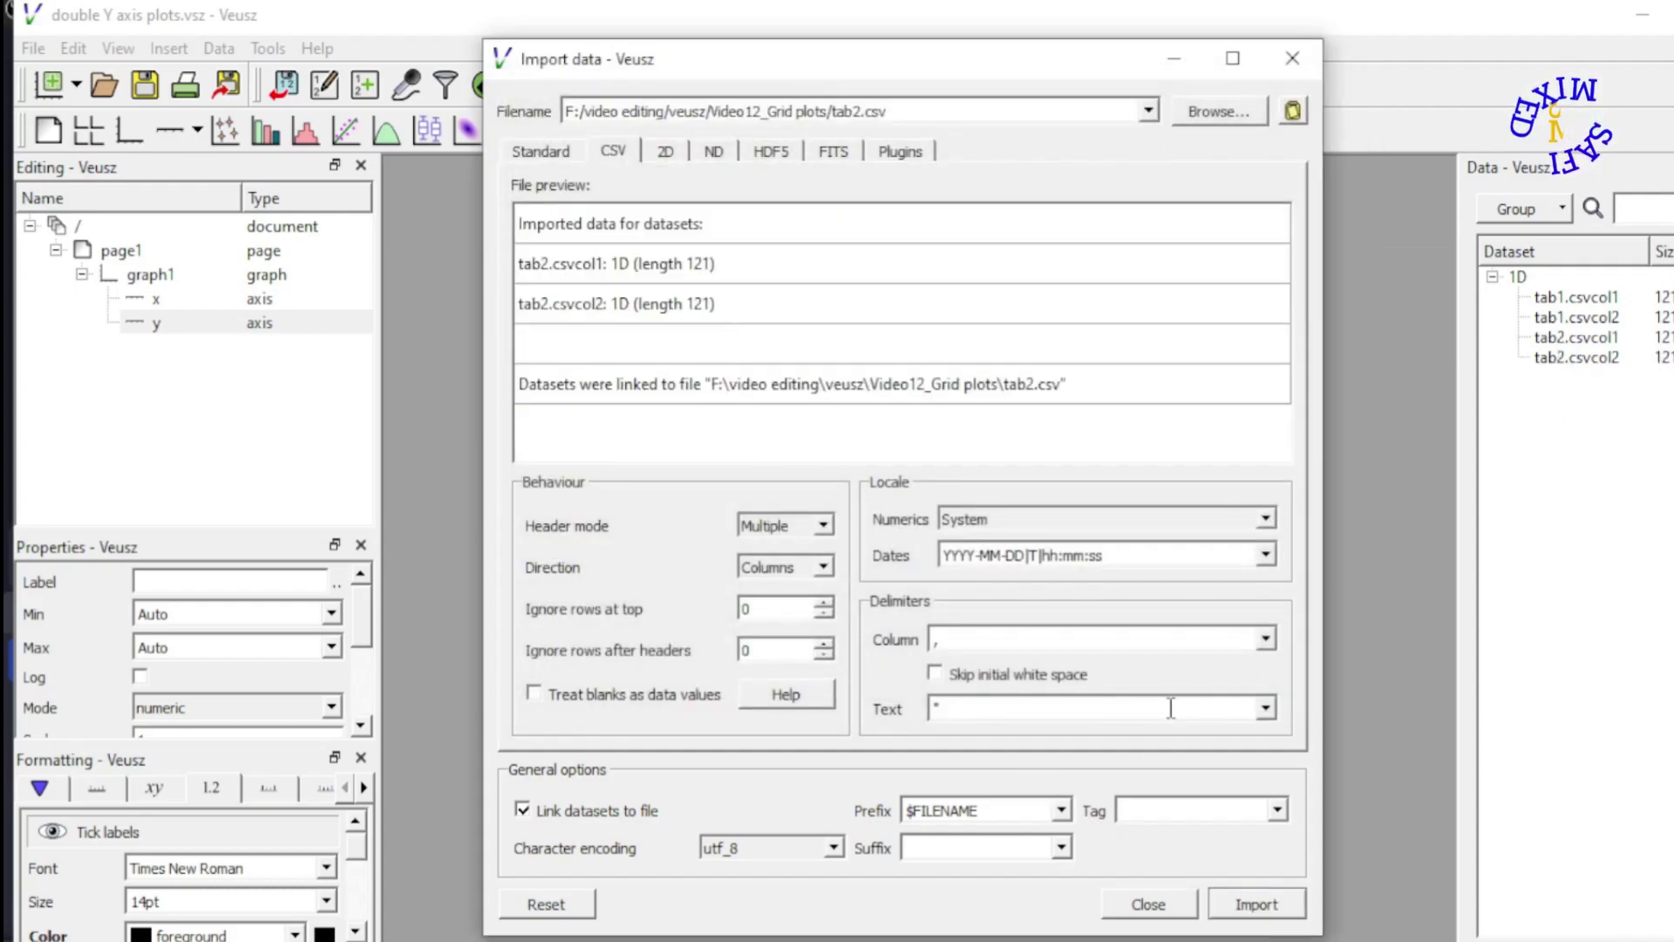
Step: Close the import dialog and add two XY plots, xy1 and xy2, to graph1
click(1122, 889)
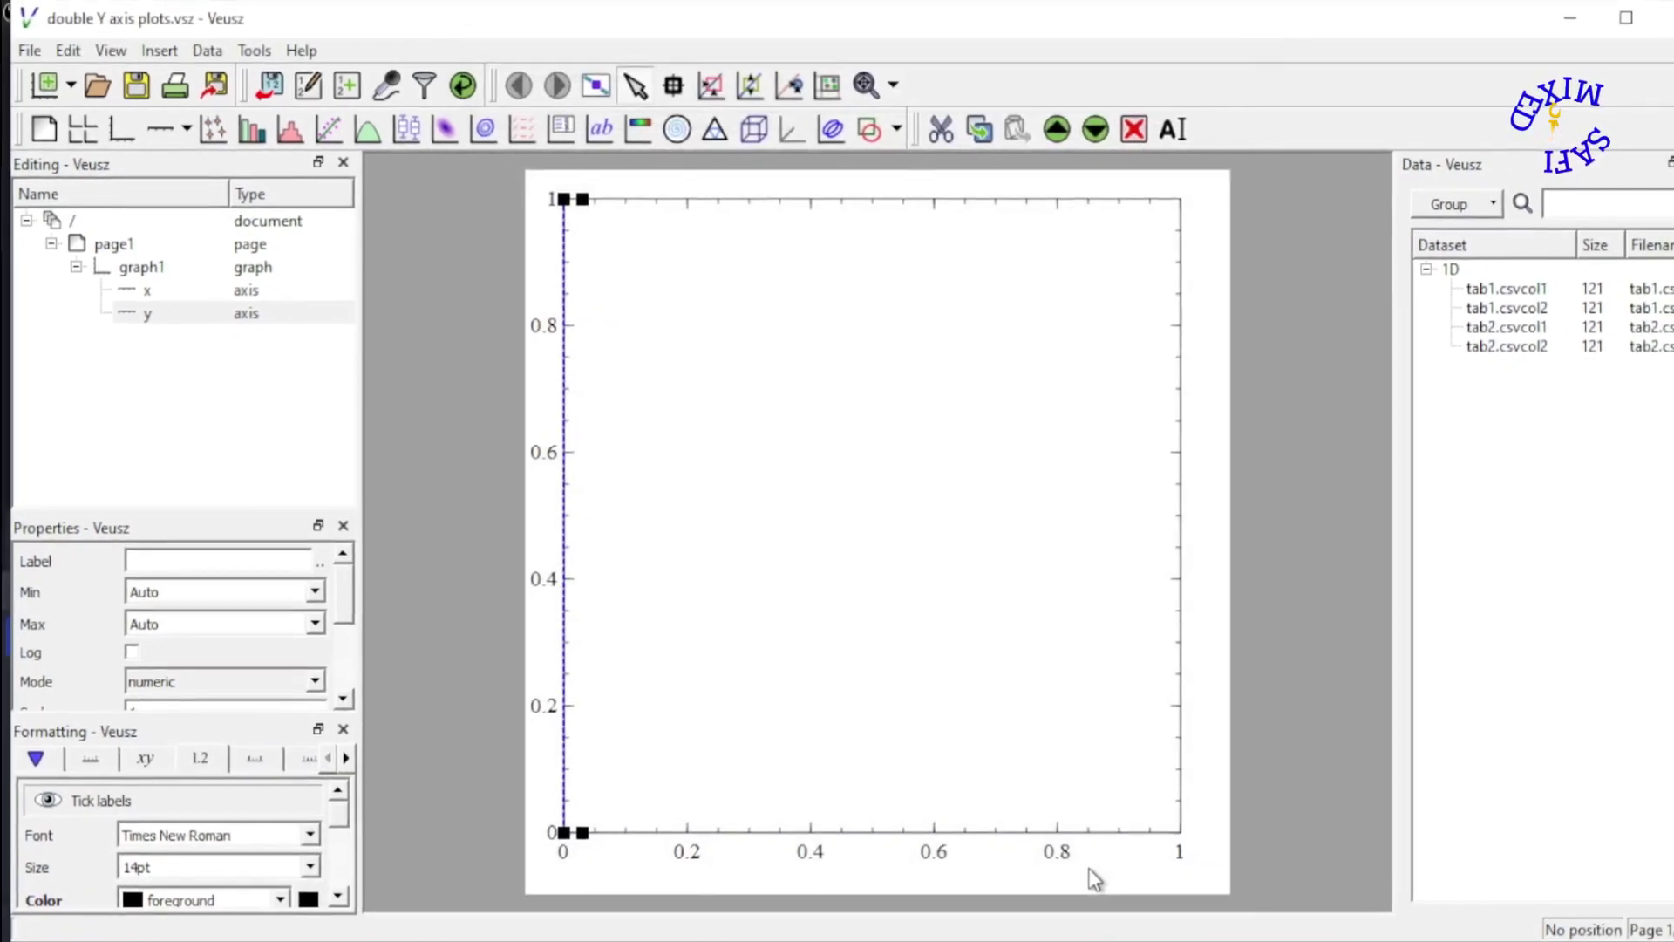
click(209, 129)
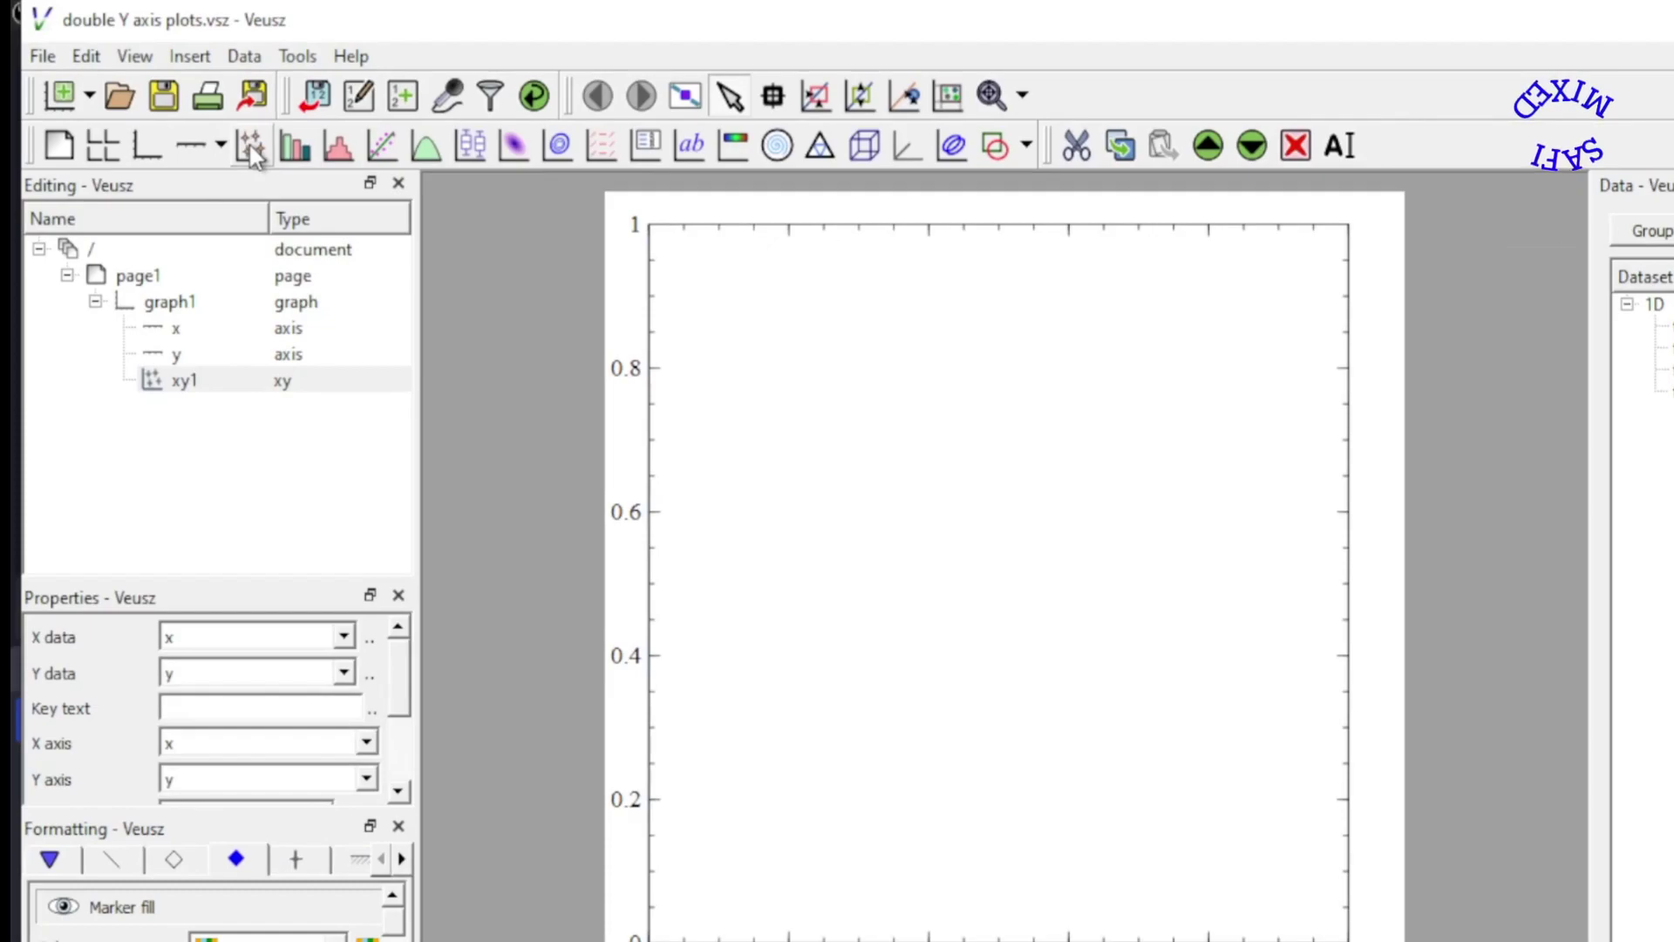
click(250, 149)
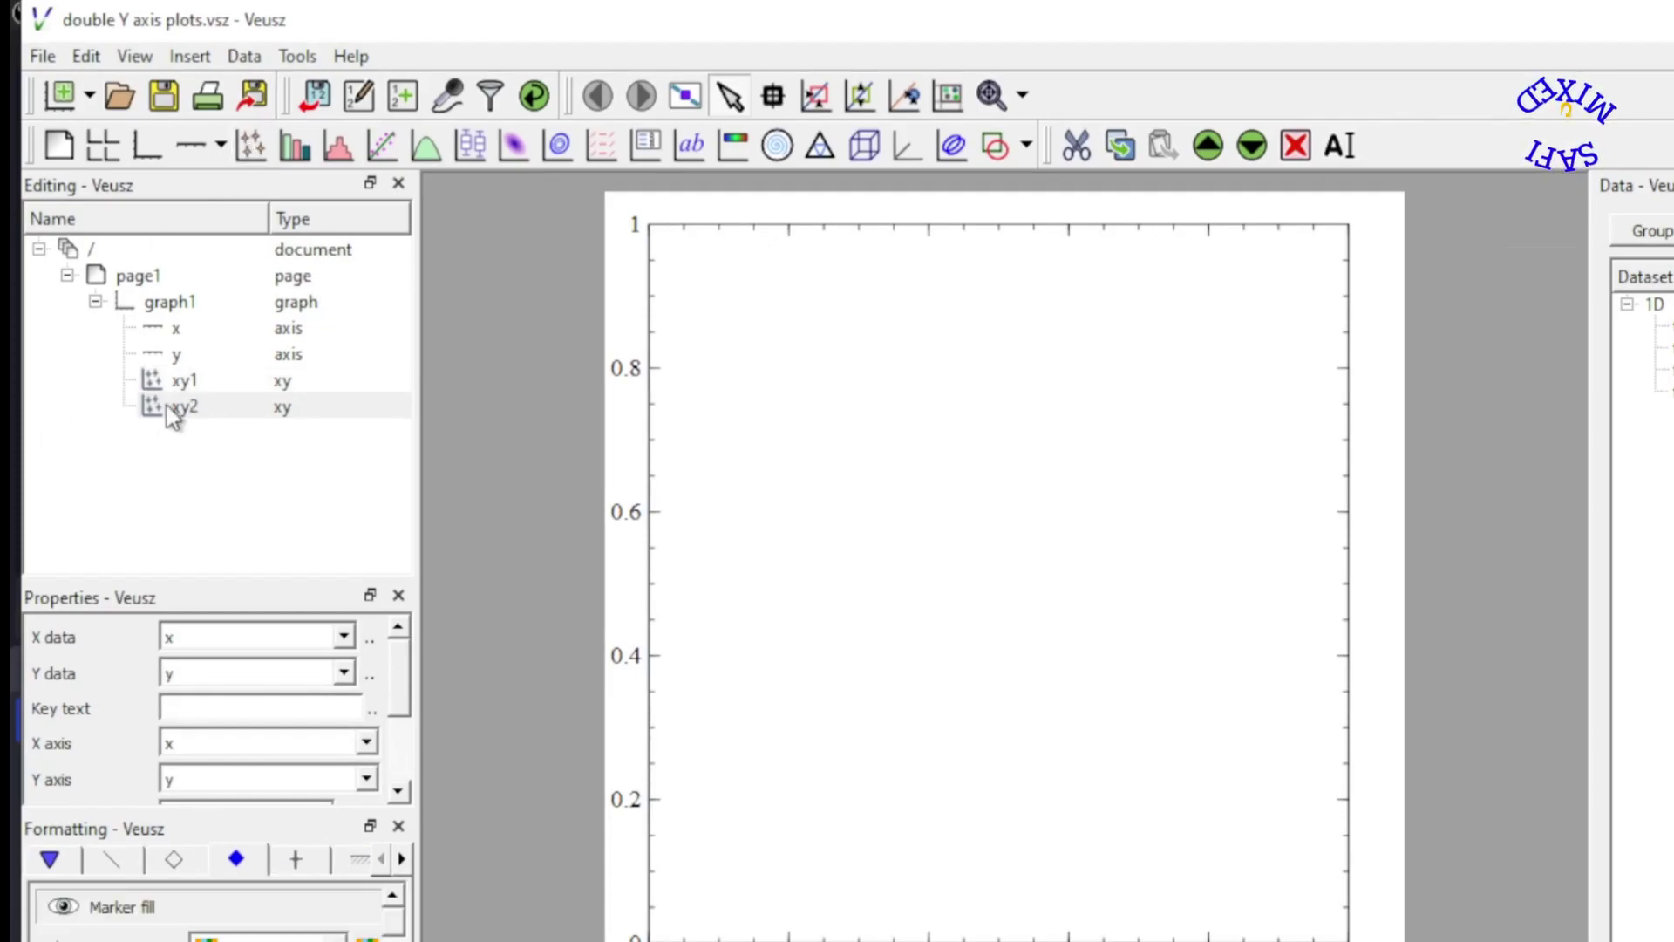
Step: Set xy1 to plot tab1.csvcol2 (Y) against tab1.csvcol1 (X)
click(183, 384)
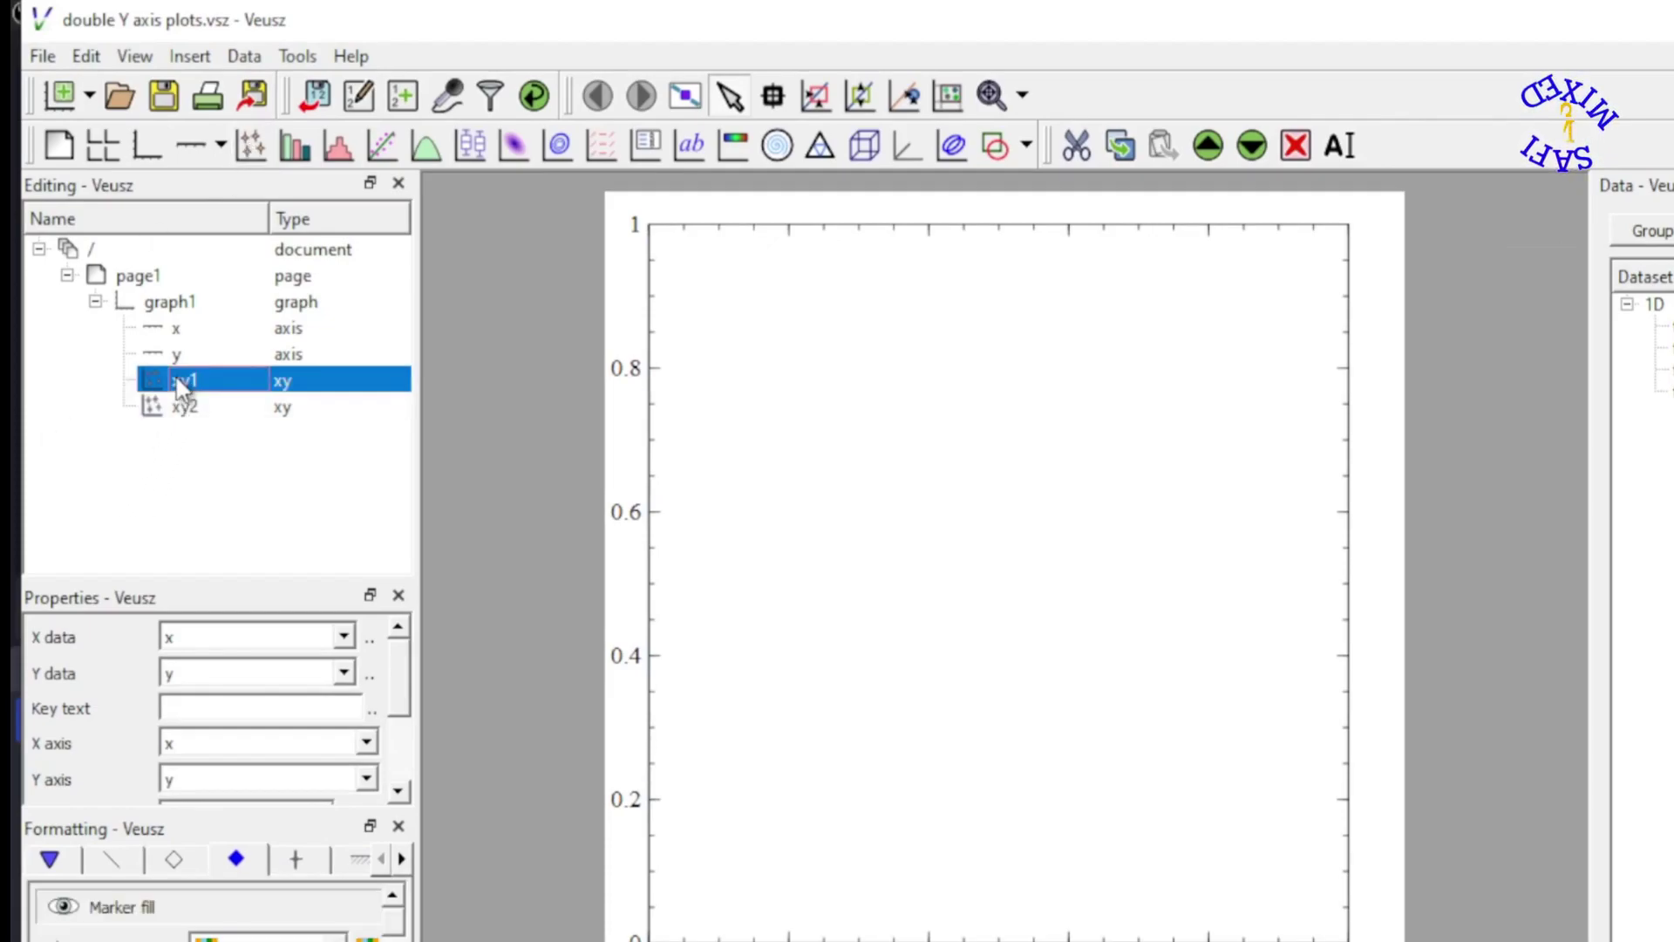
click(344, 636)
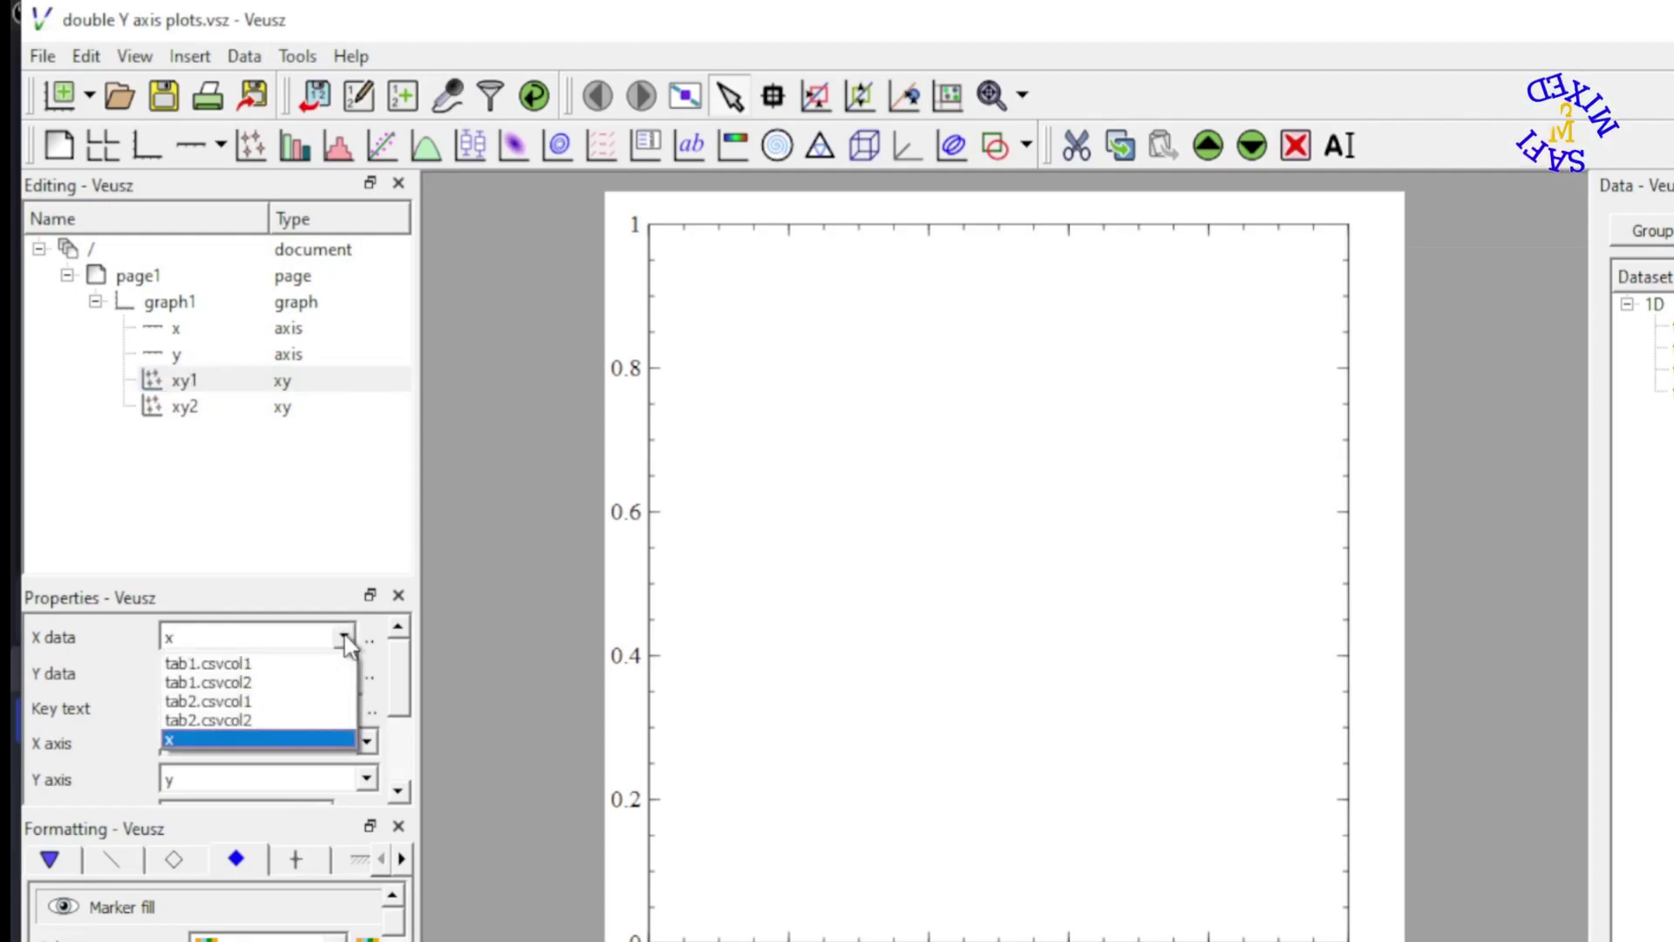
click(222, 667)
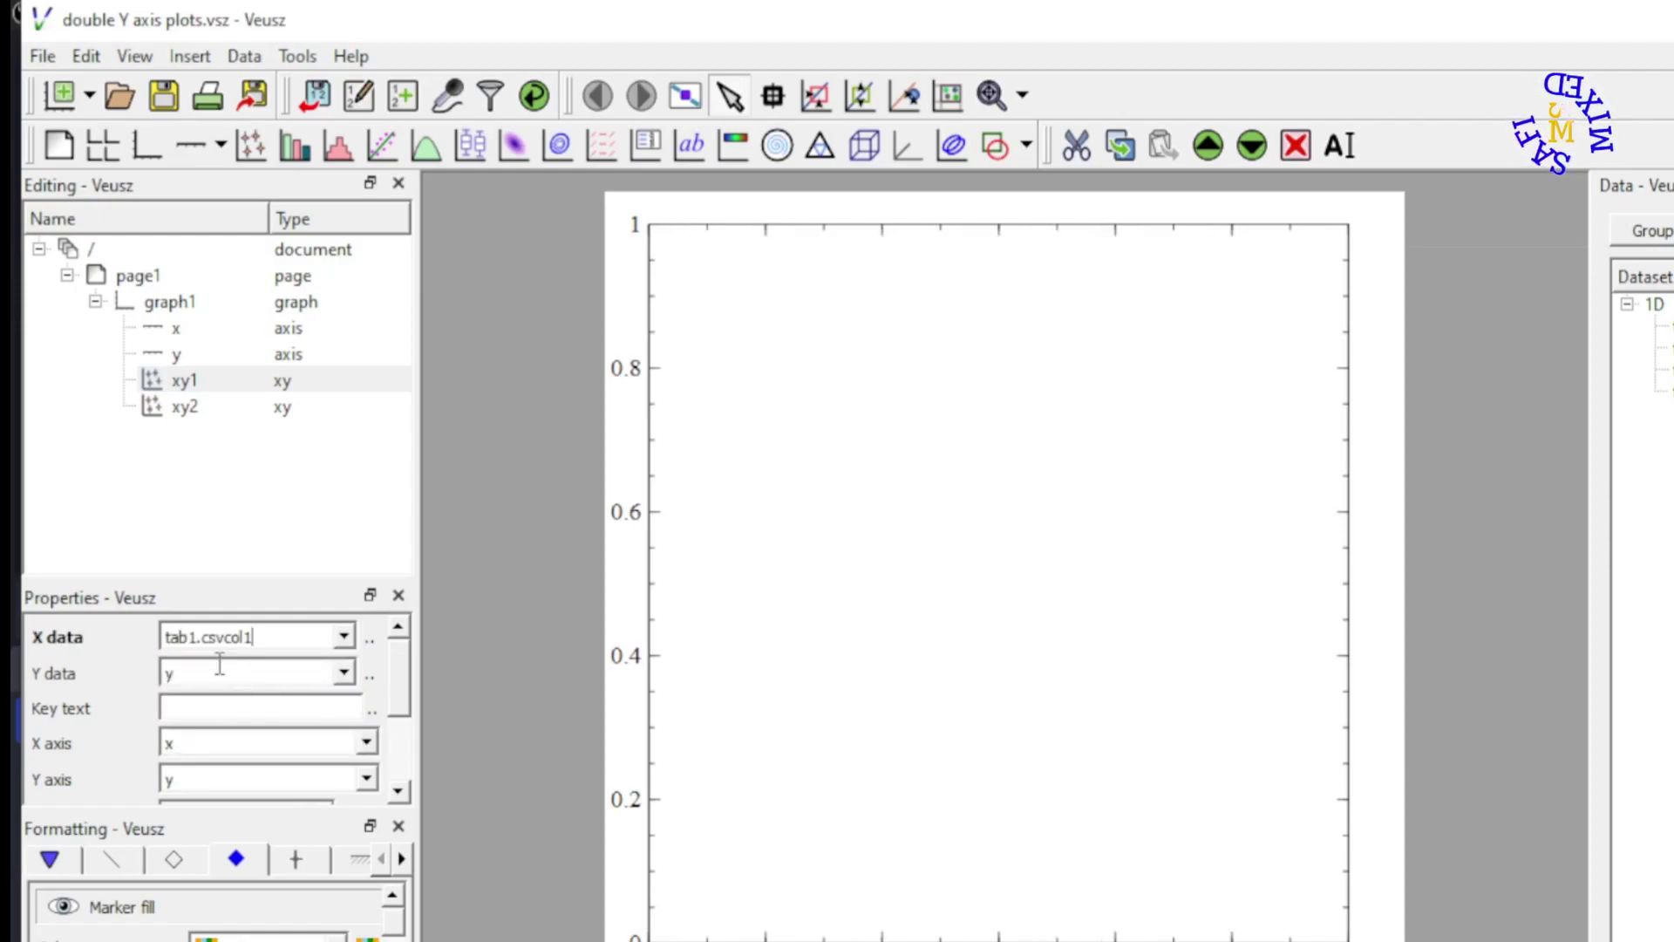
click(345, 674)
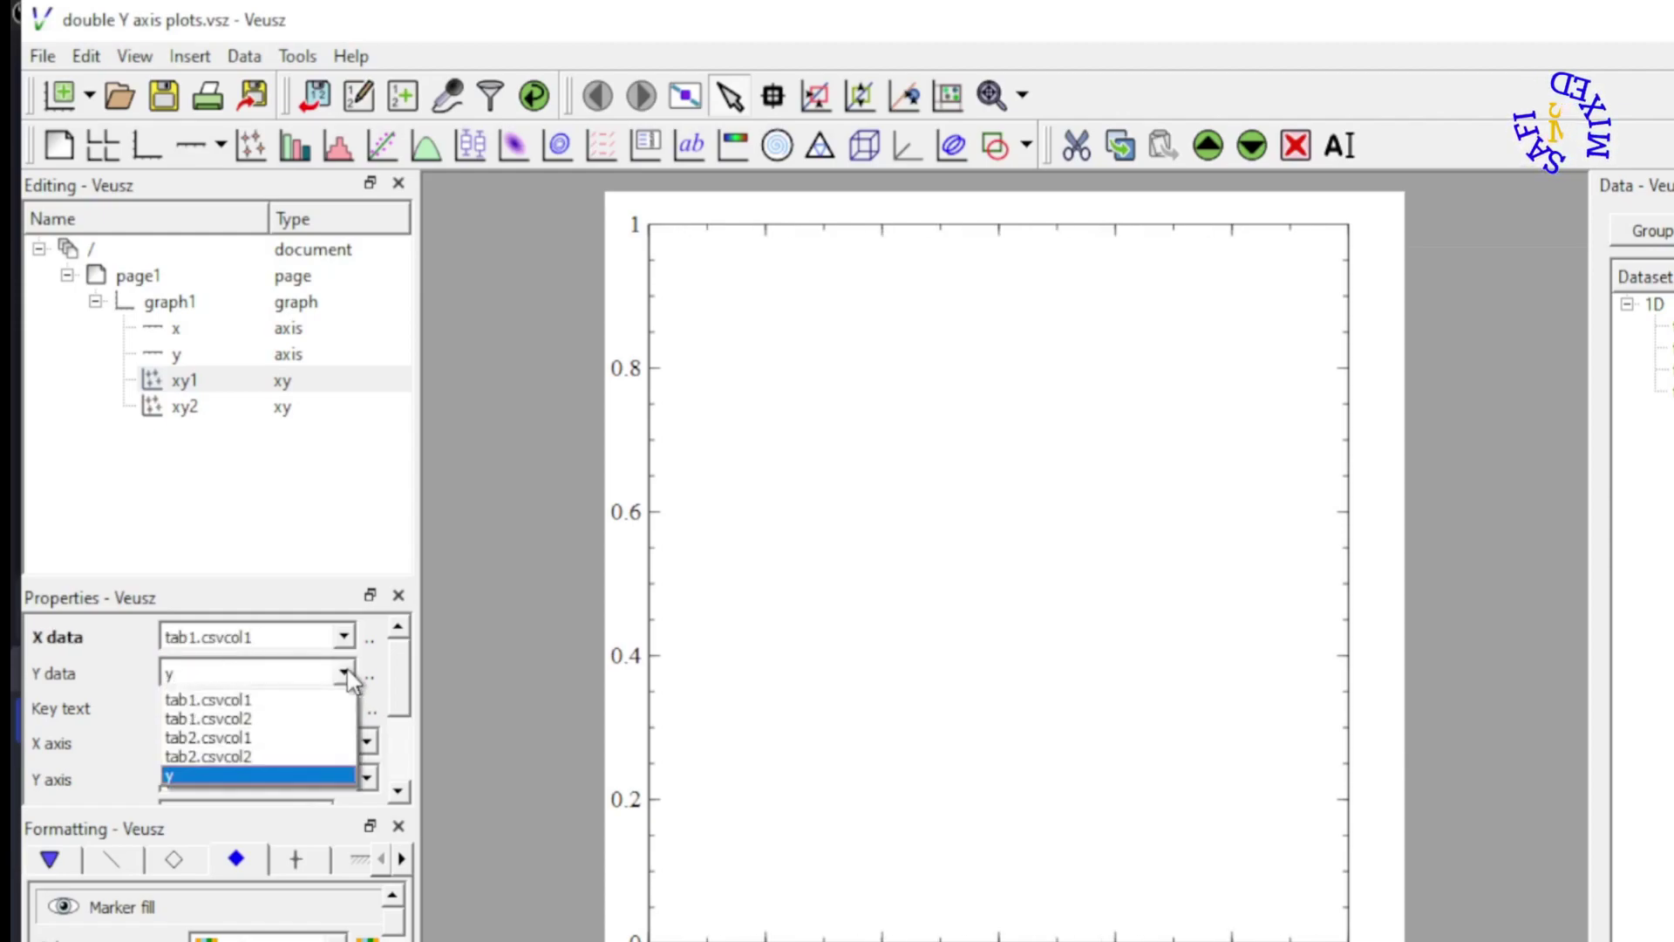
click(243, 722)
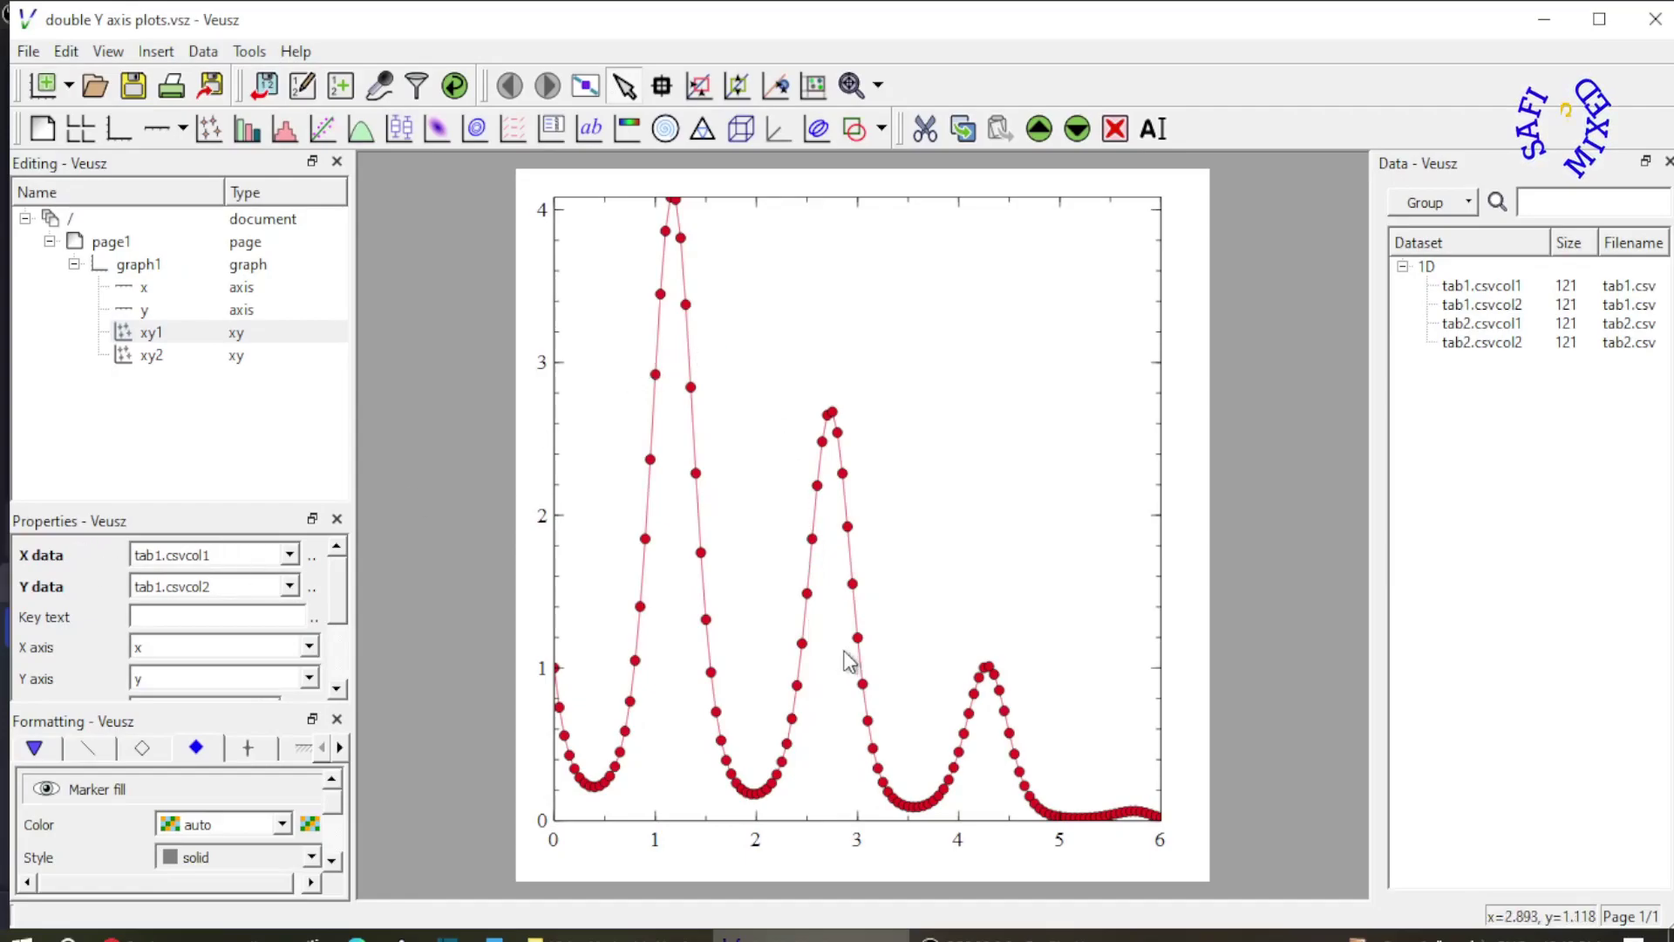
Step: Set xy2's X data to tab2.csvcol1 and Y data to tab2.csvcol2
click(150, 357)
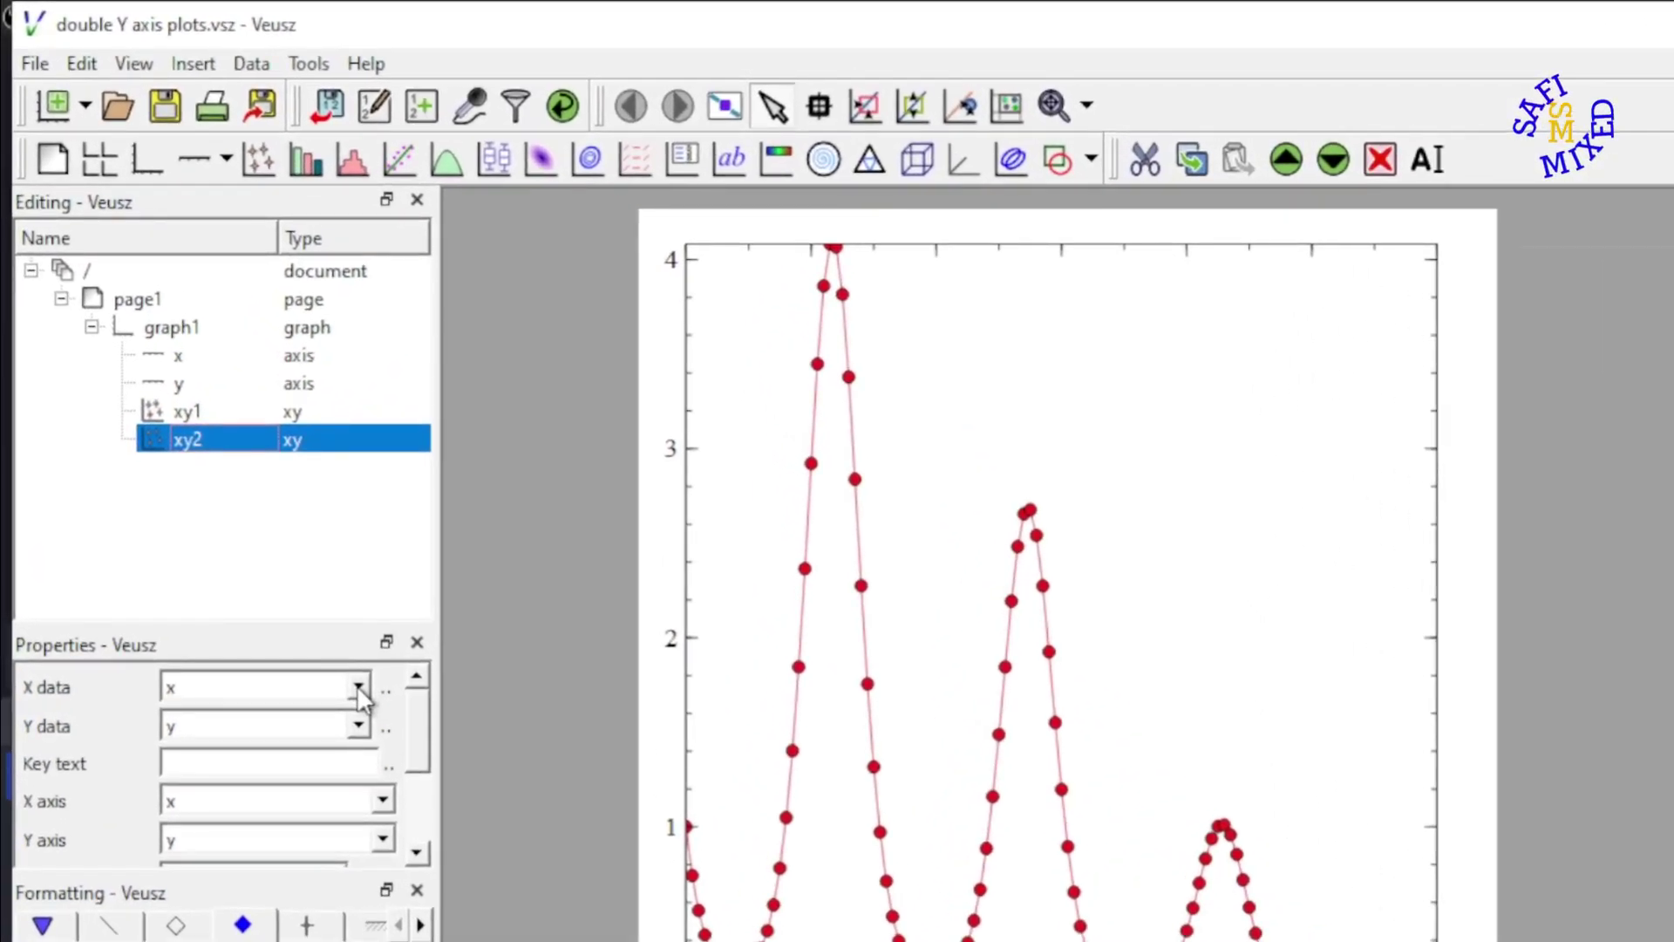
click(359, 688)
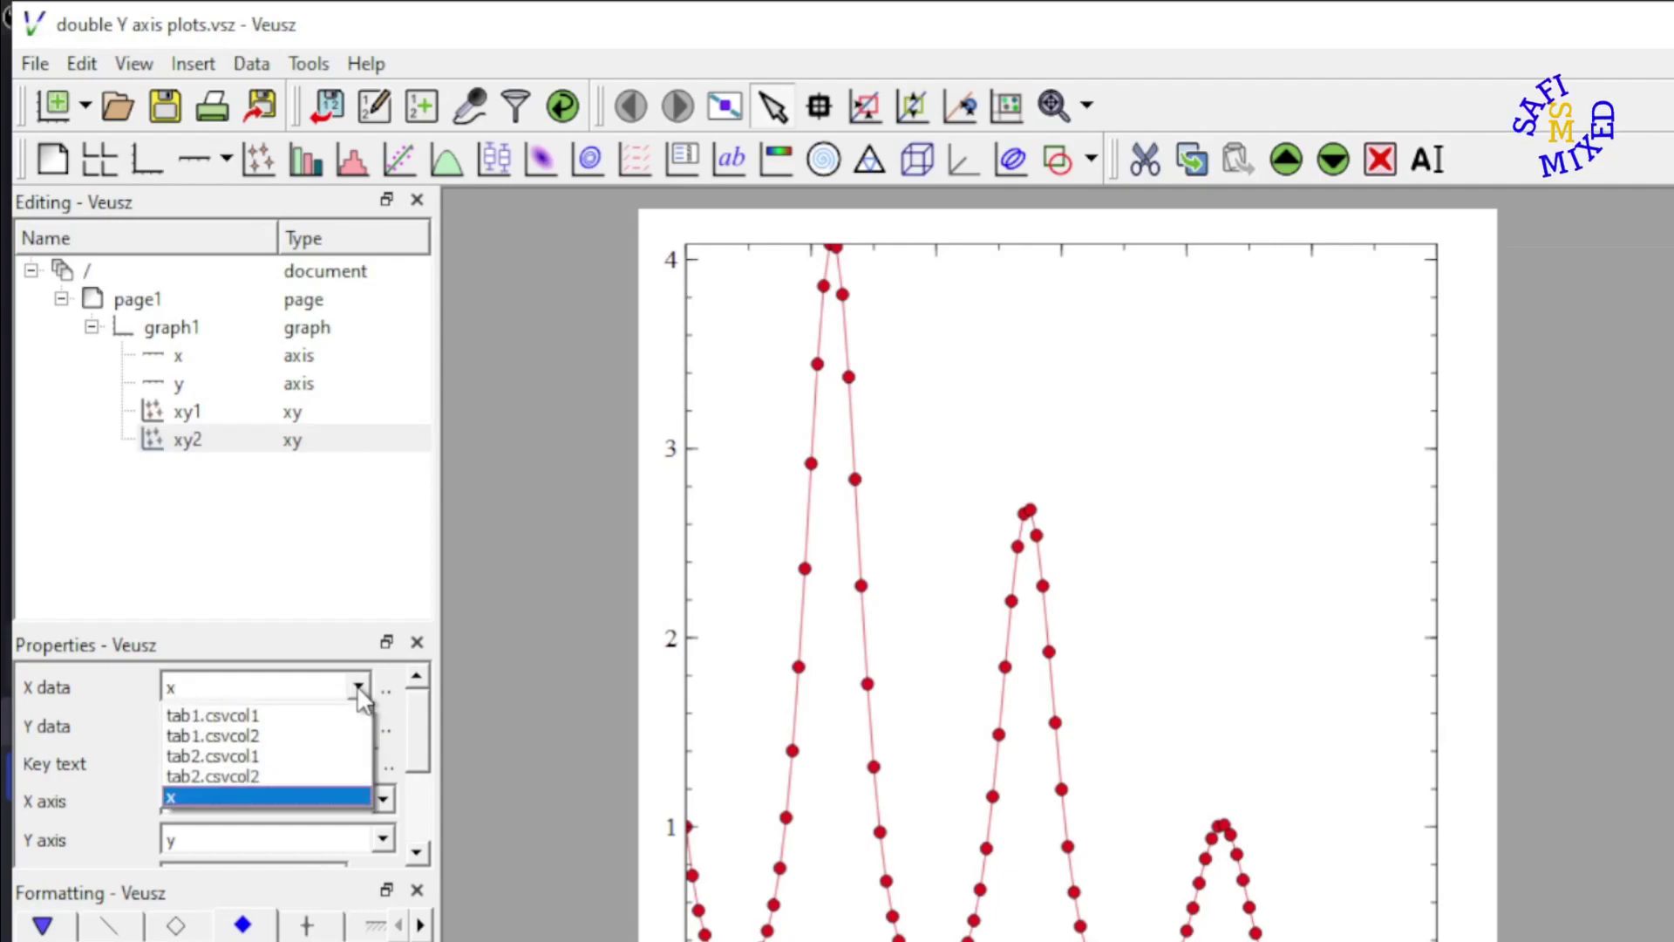
click(294, 765)
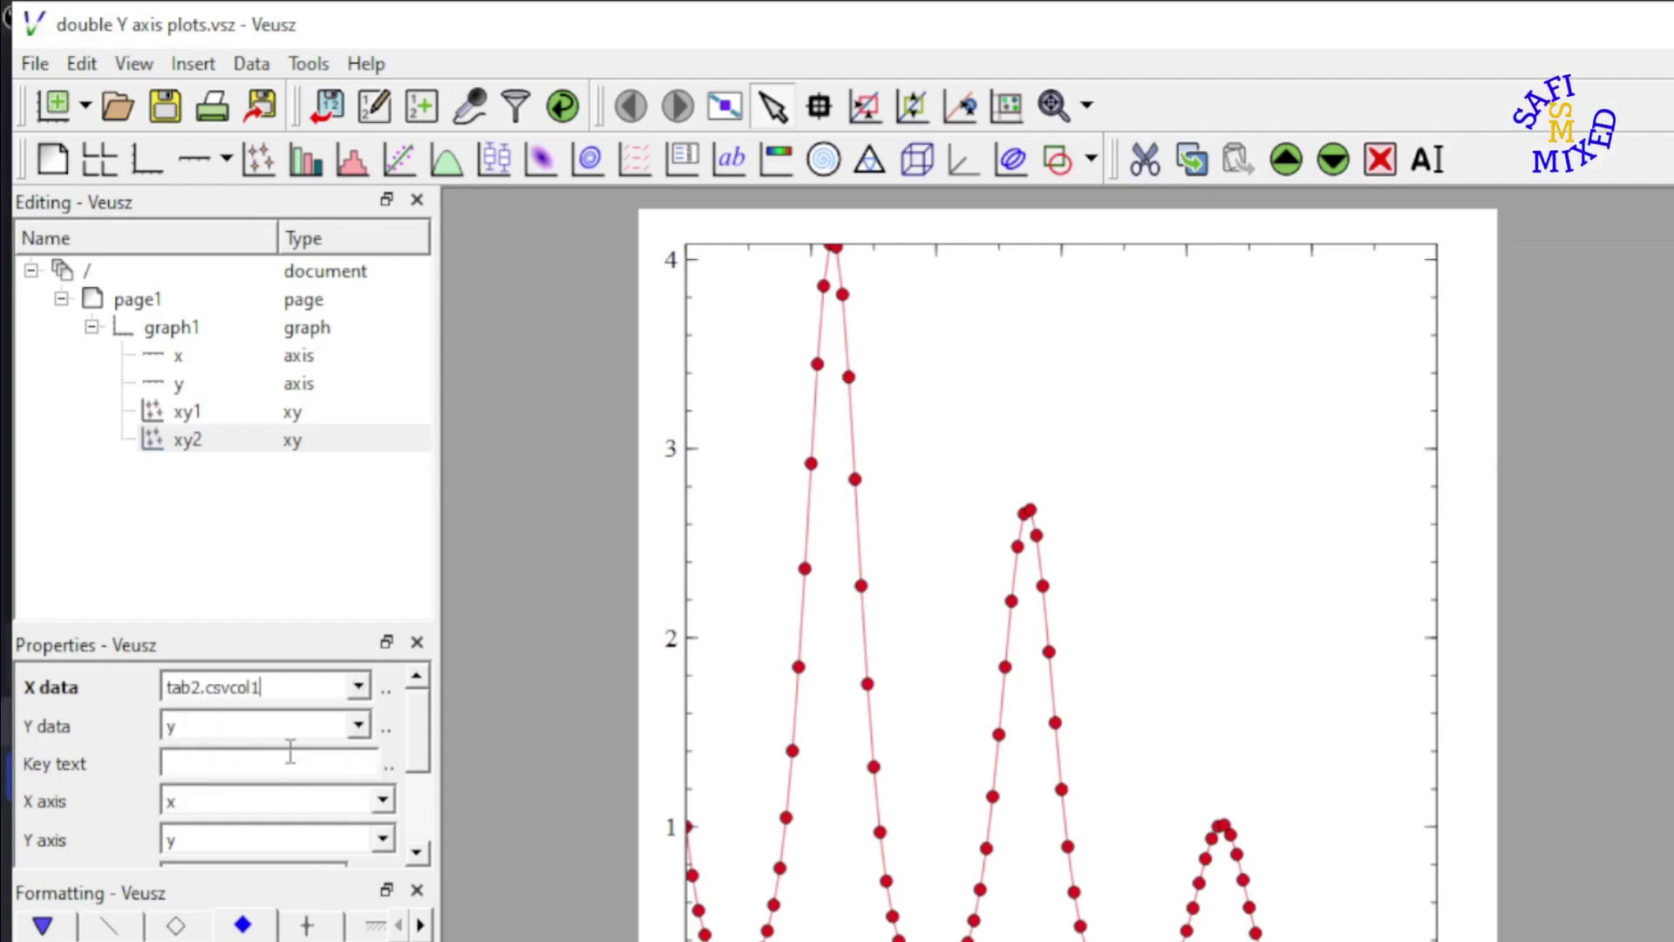
click(359, 727)
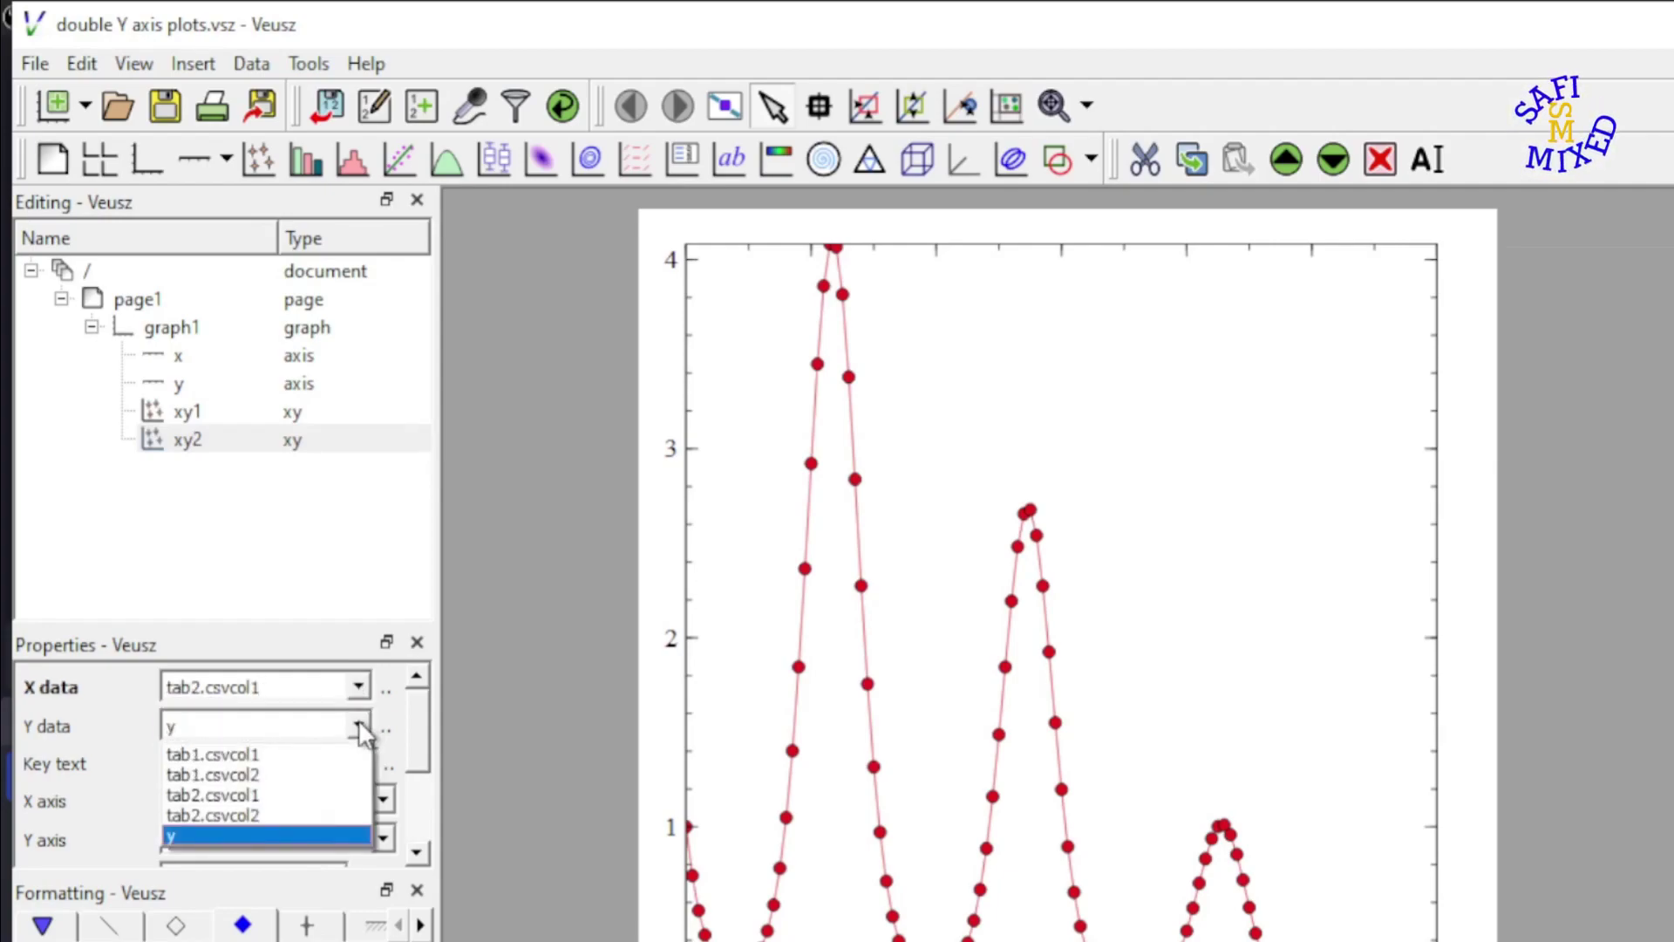
click(288, 816)
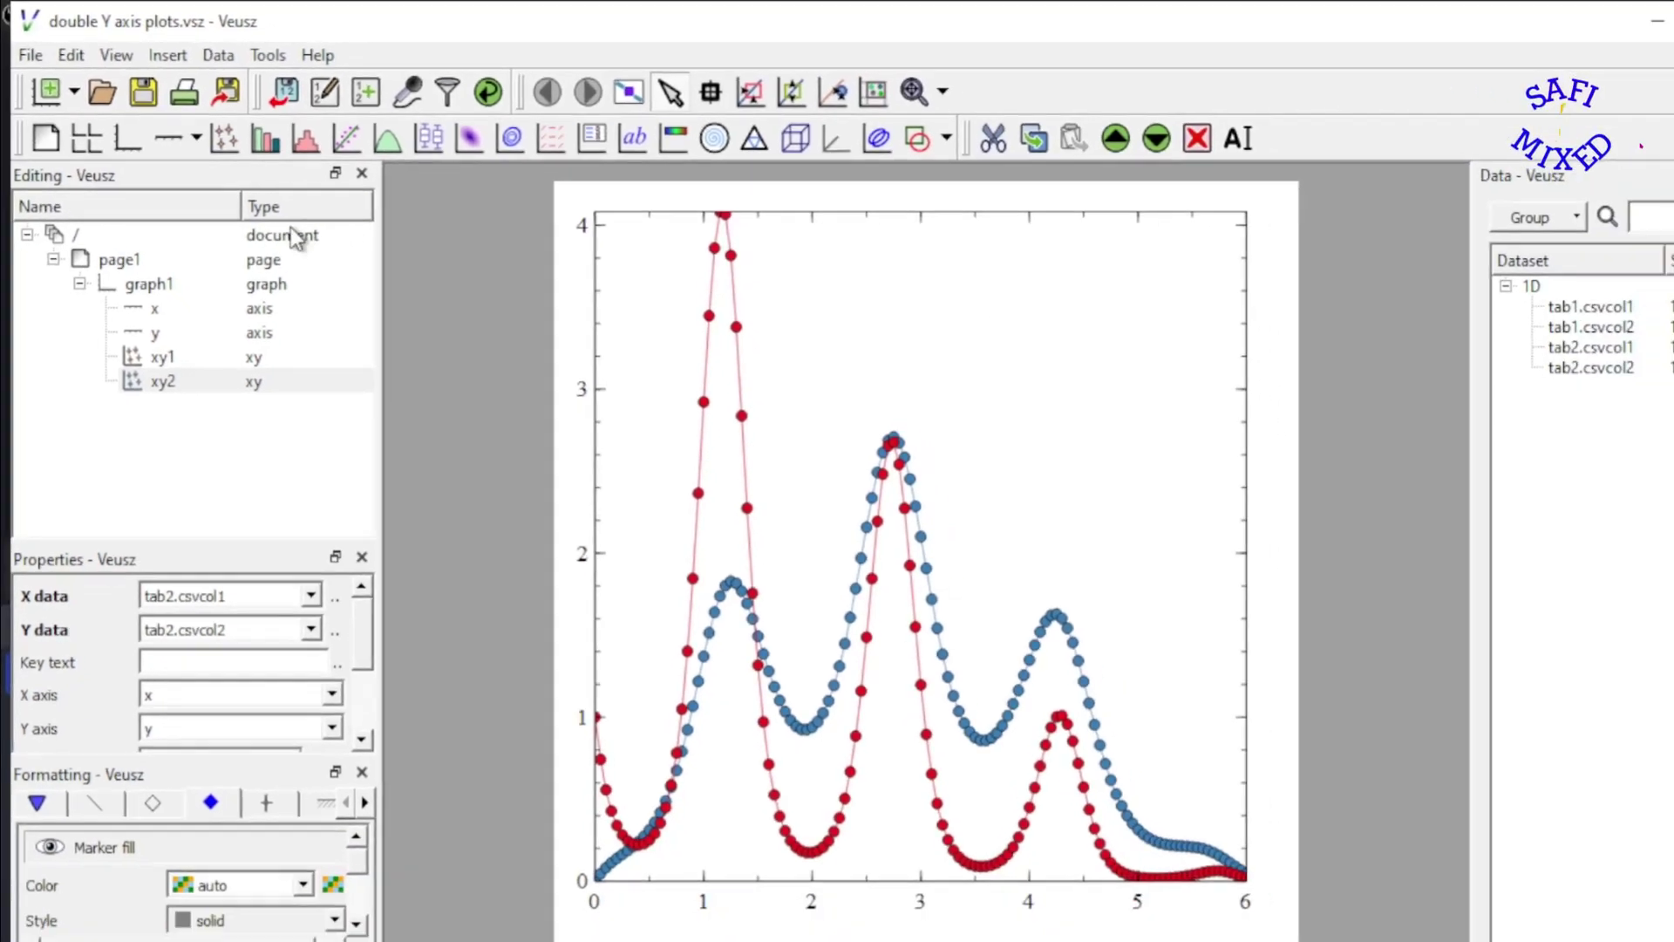
Step: Add a new plain axis, axis1, to graph1 from the axis dropdown
click(184, 431)
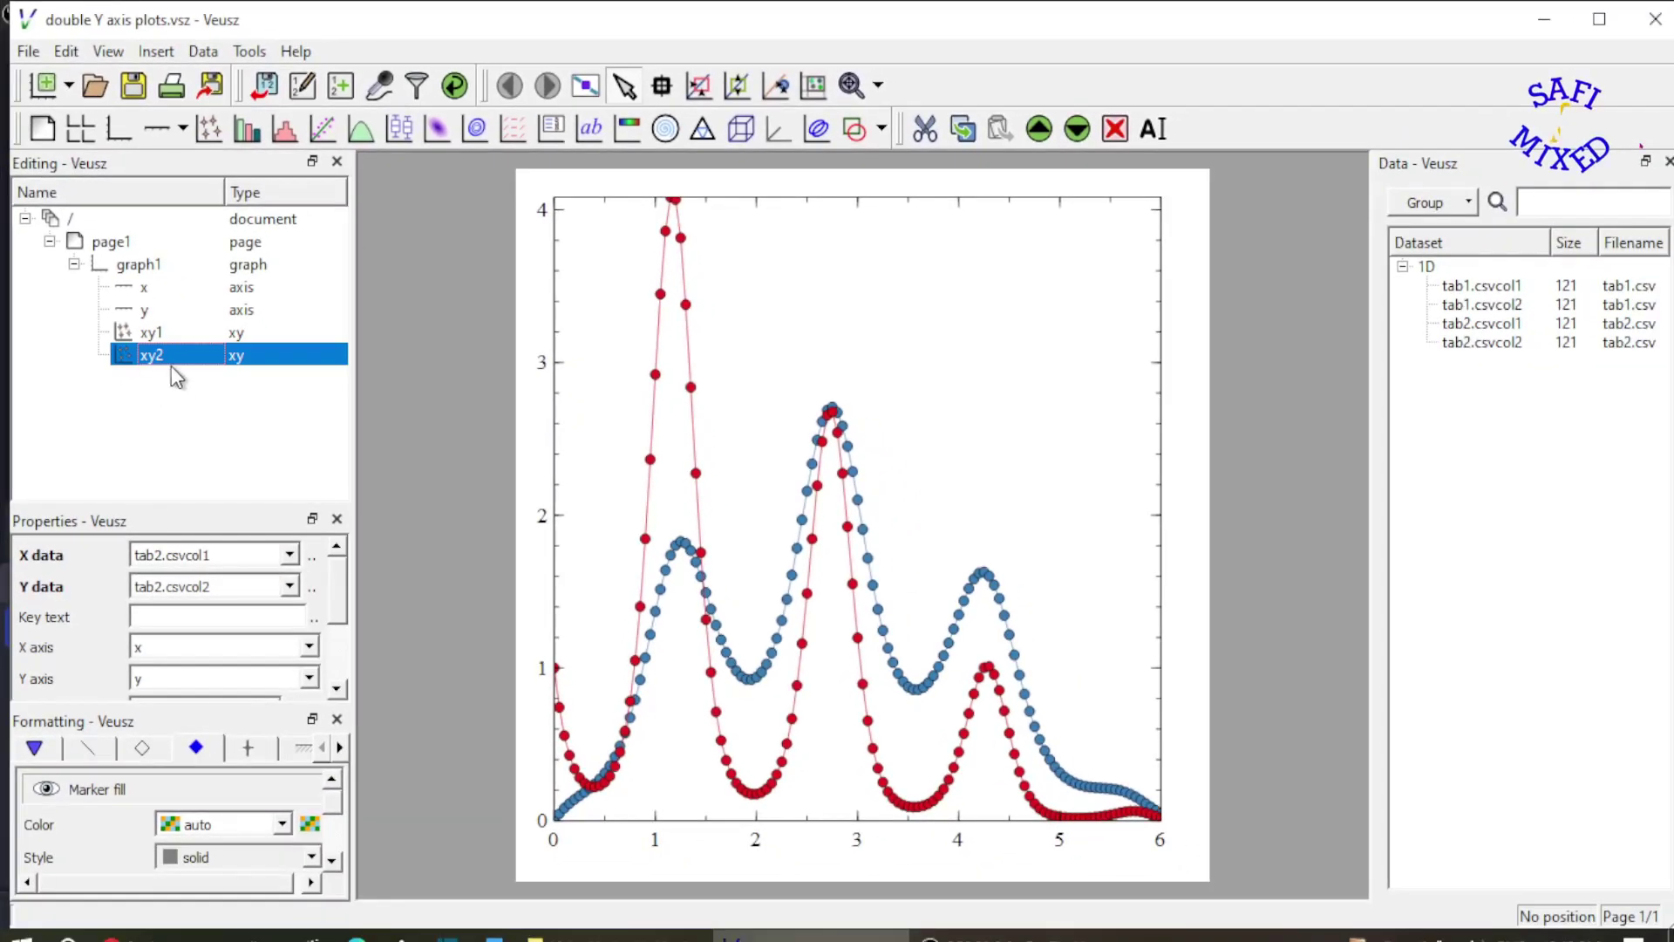
click(183, 131)
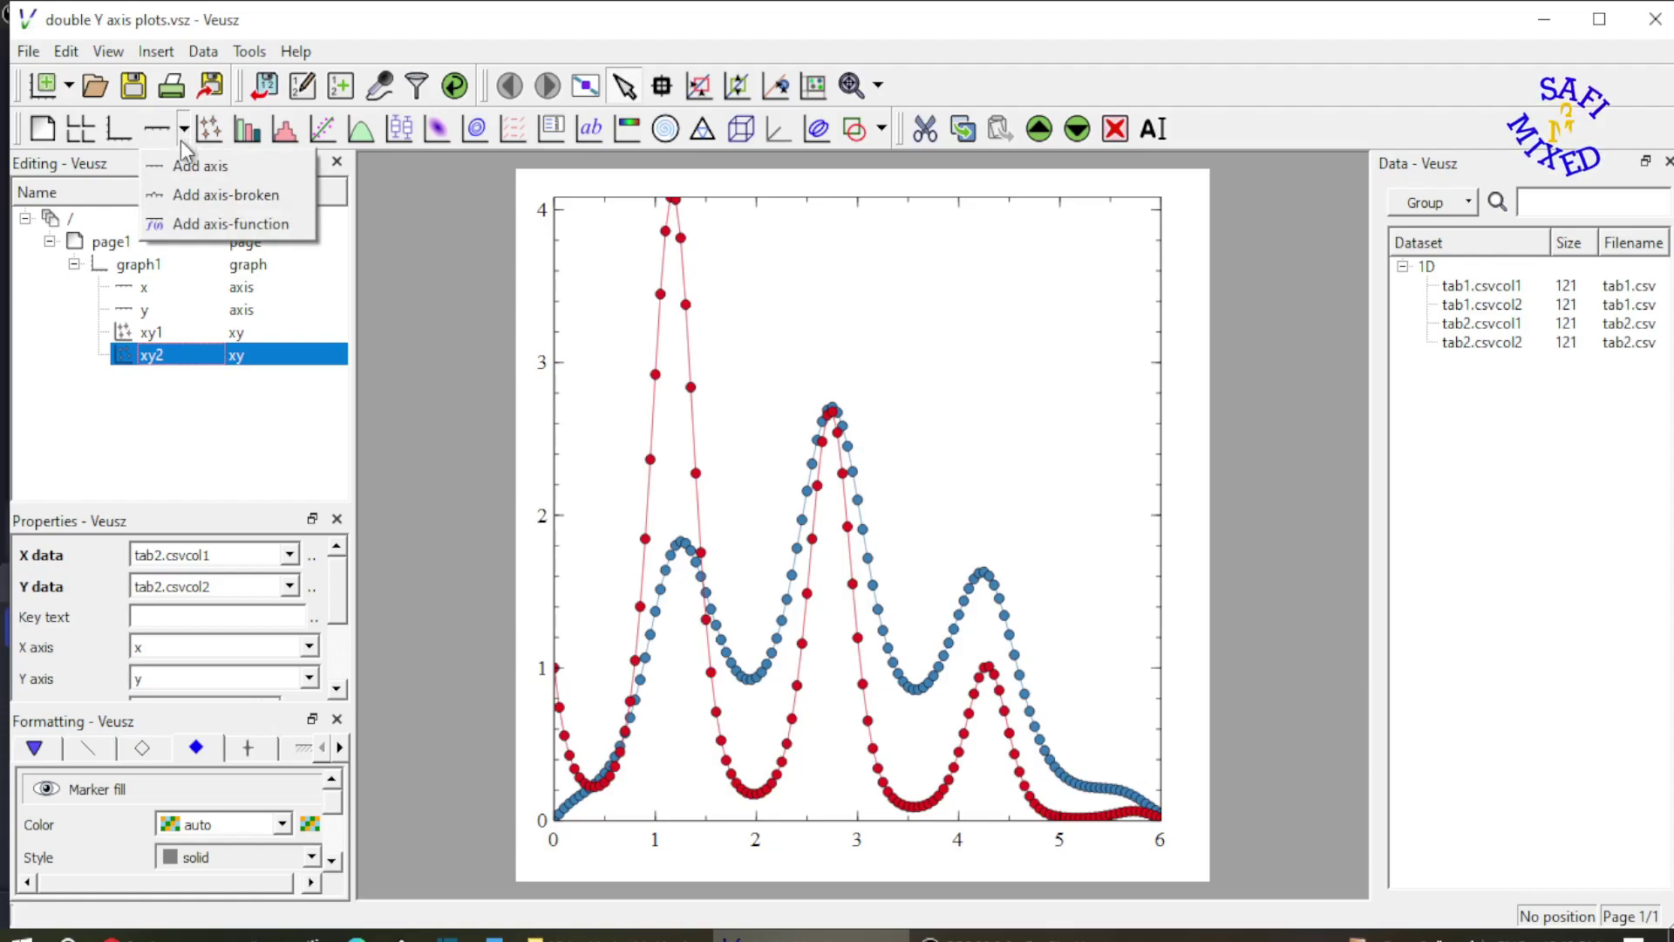
click(187, 166)
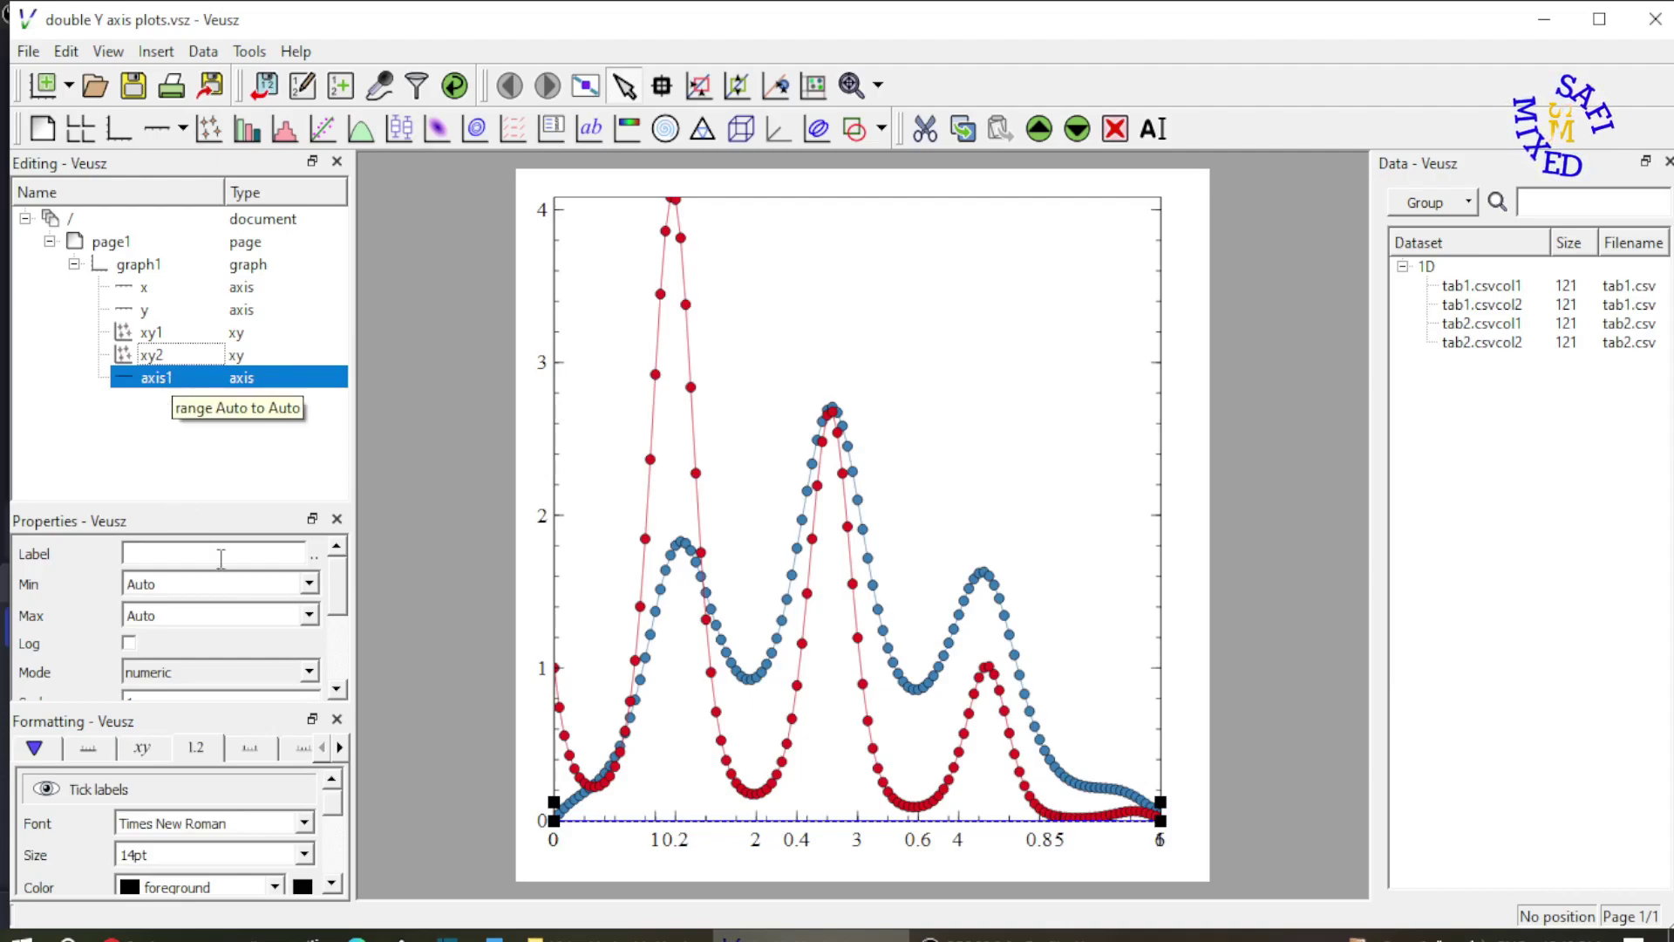
drag(342, 590, 342, 656)
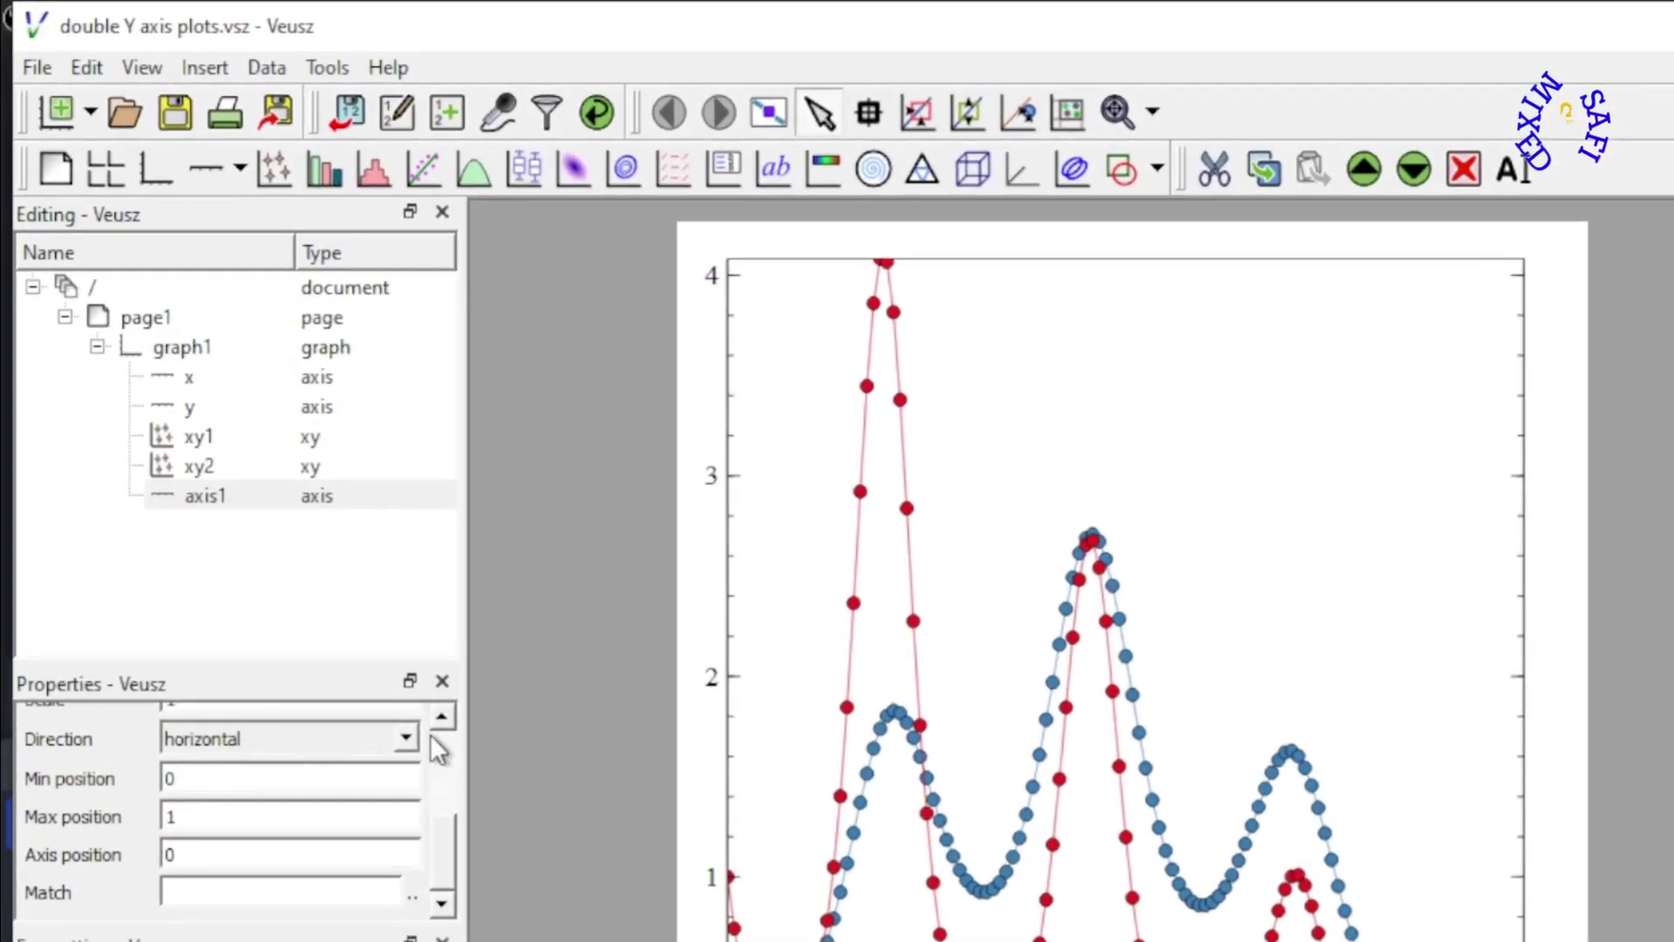
Step: Make axis1 vertical and move it to the right edge of the plot frame
click(402, 737)
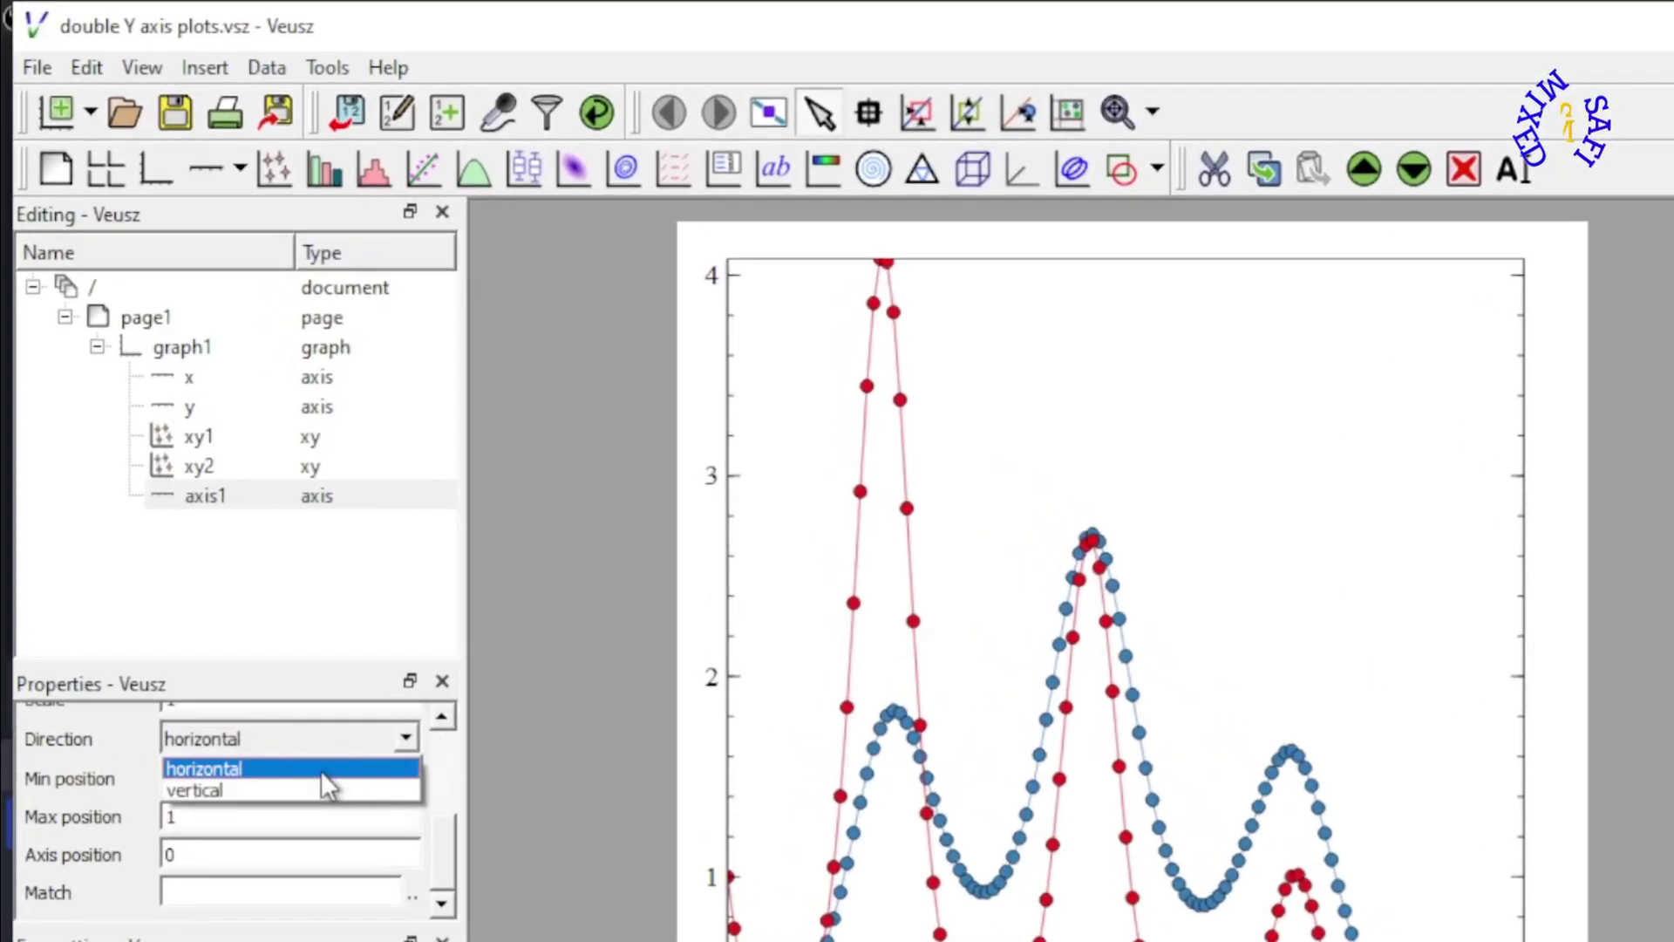
click(277, 791)
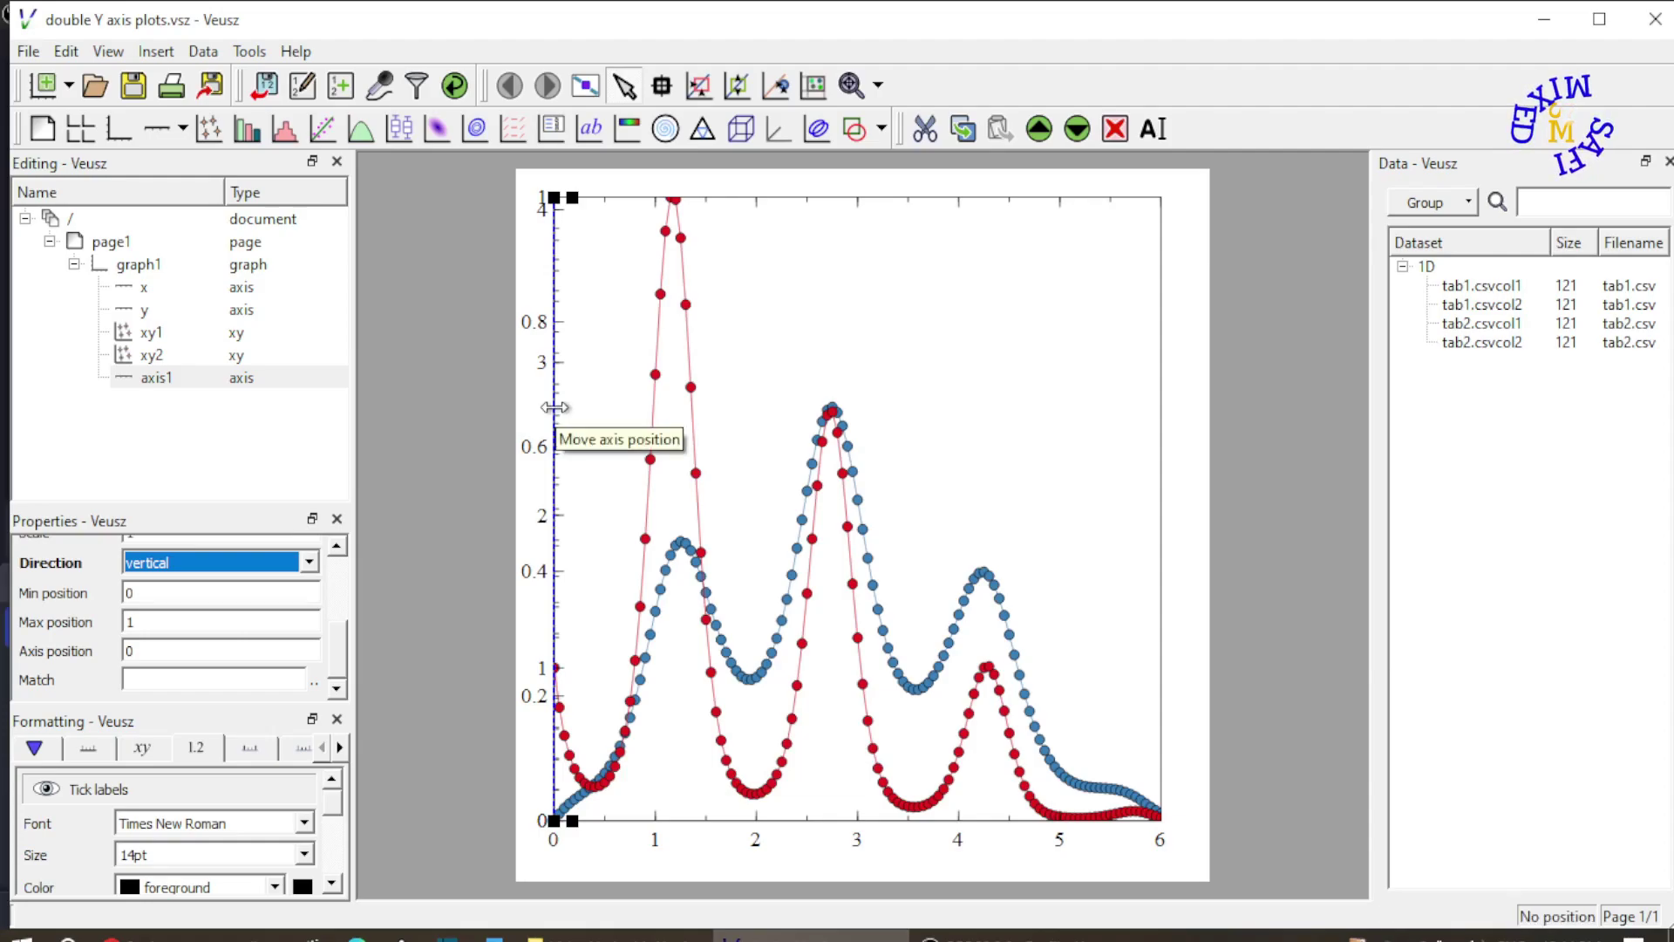
click(555, 407)
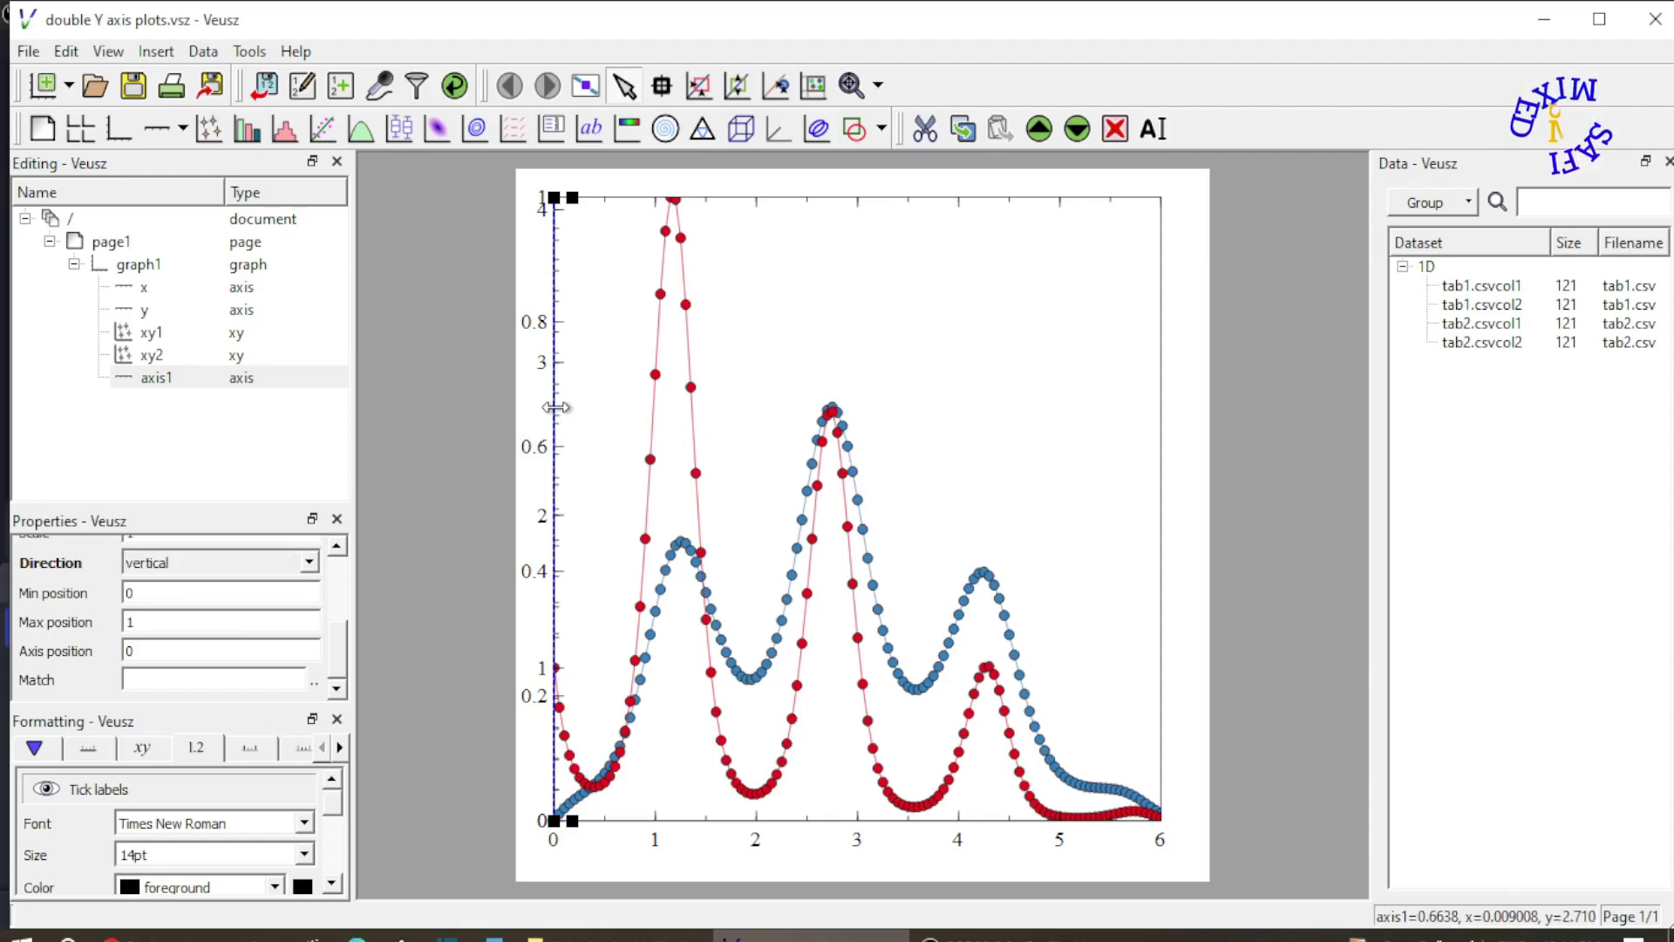
drag(556, 407, 1168, 417)
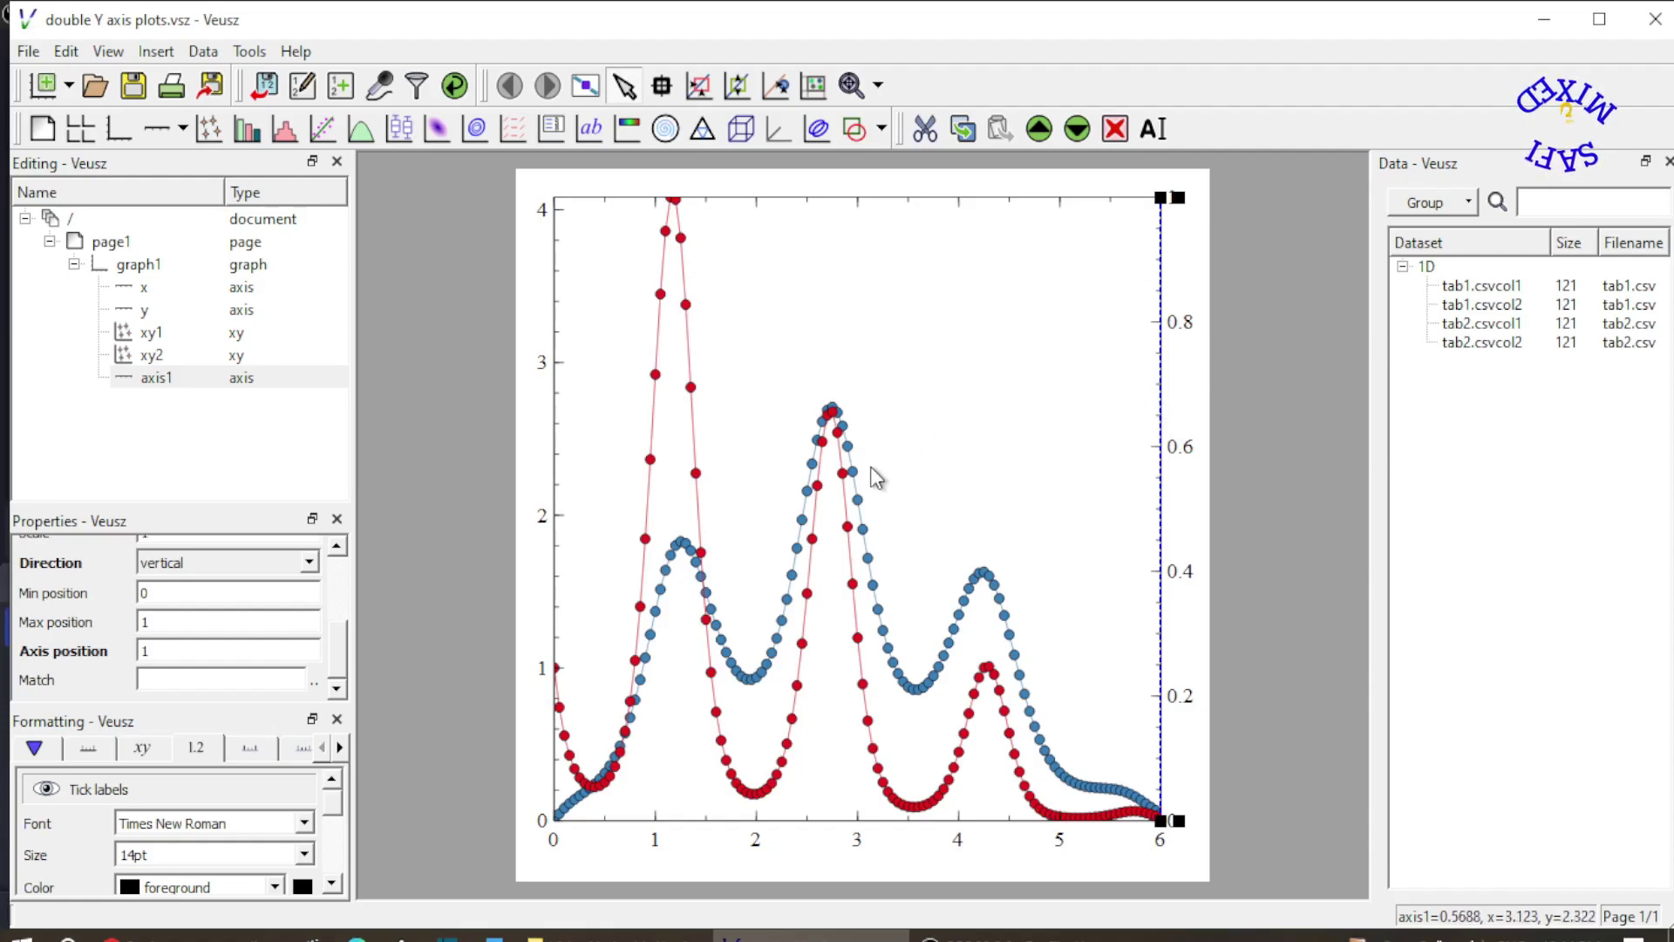
click(1023, 357)
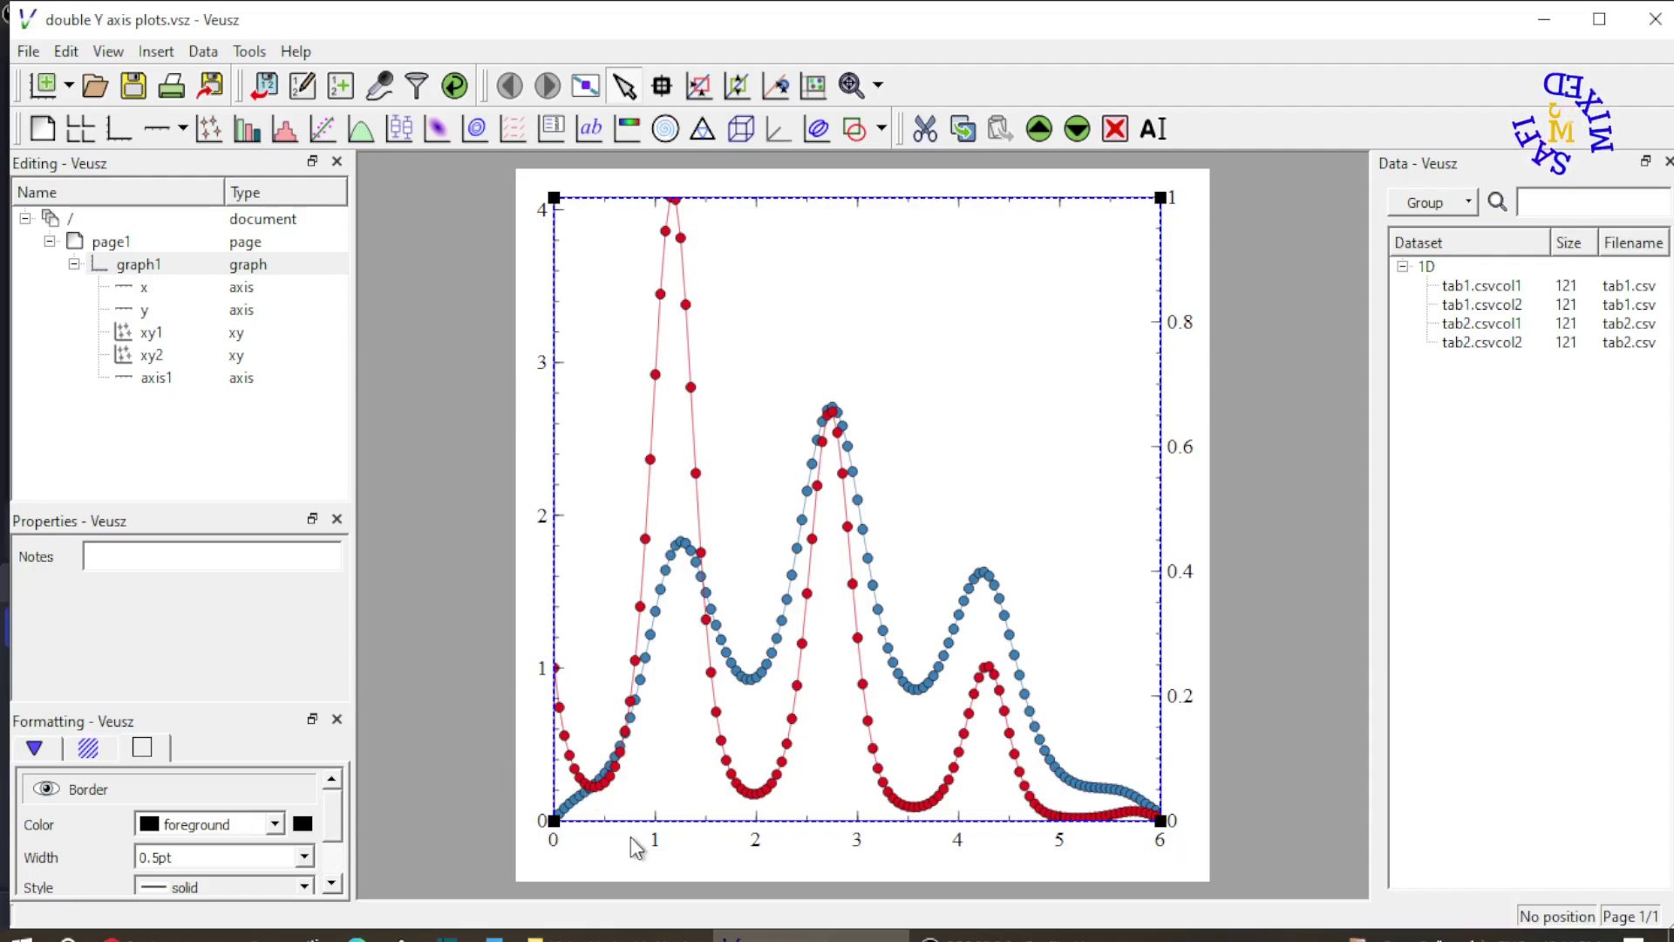
drag(625, 821, 674, 816)
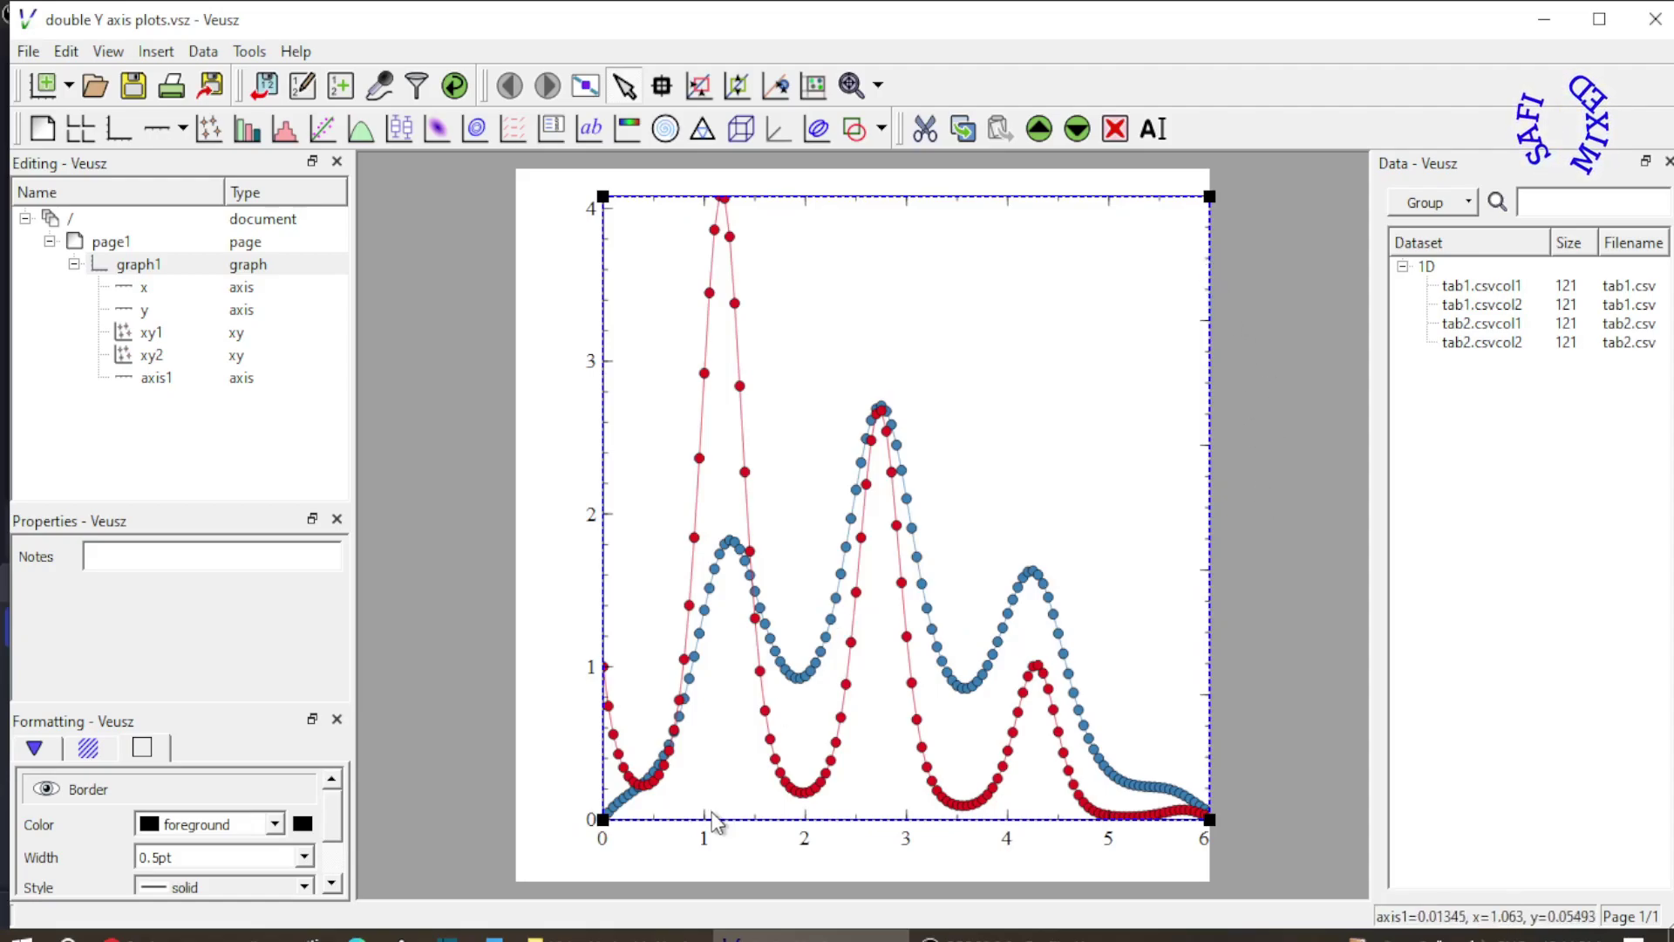
drag(767, 819, 671, 822)
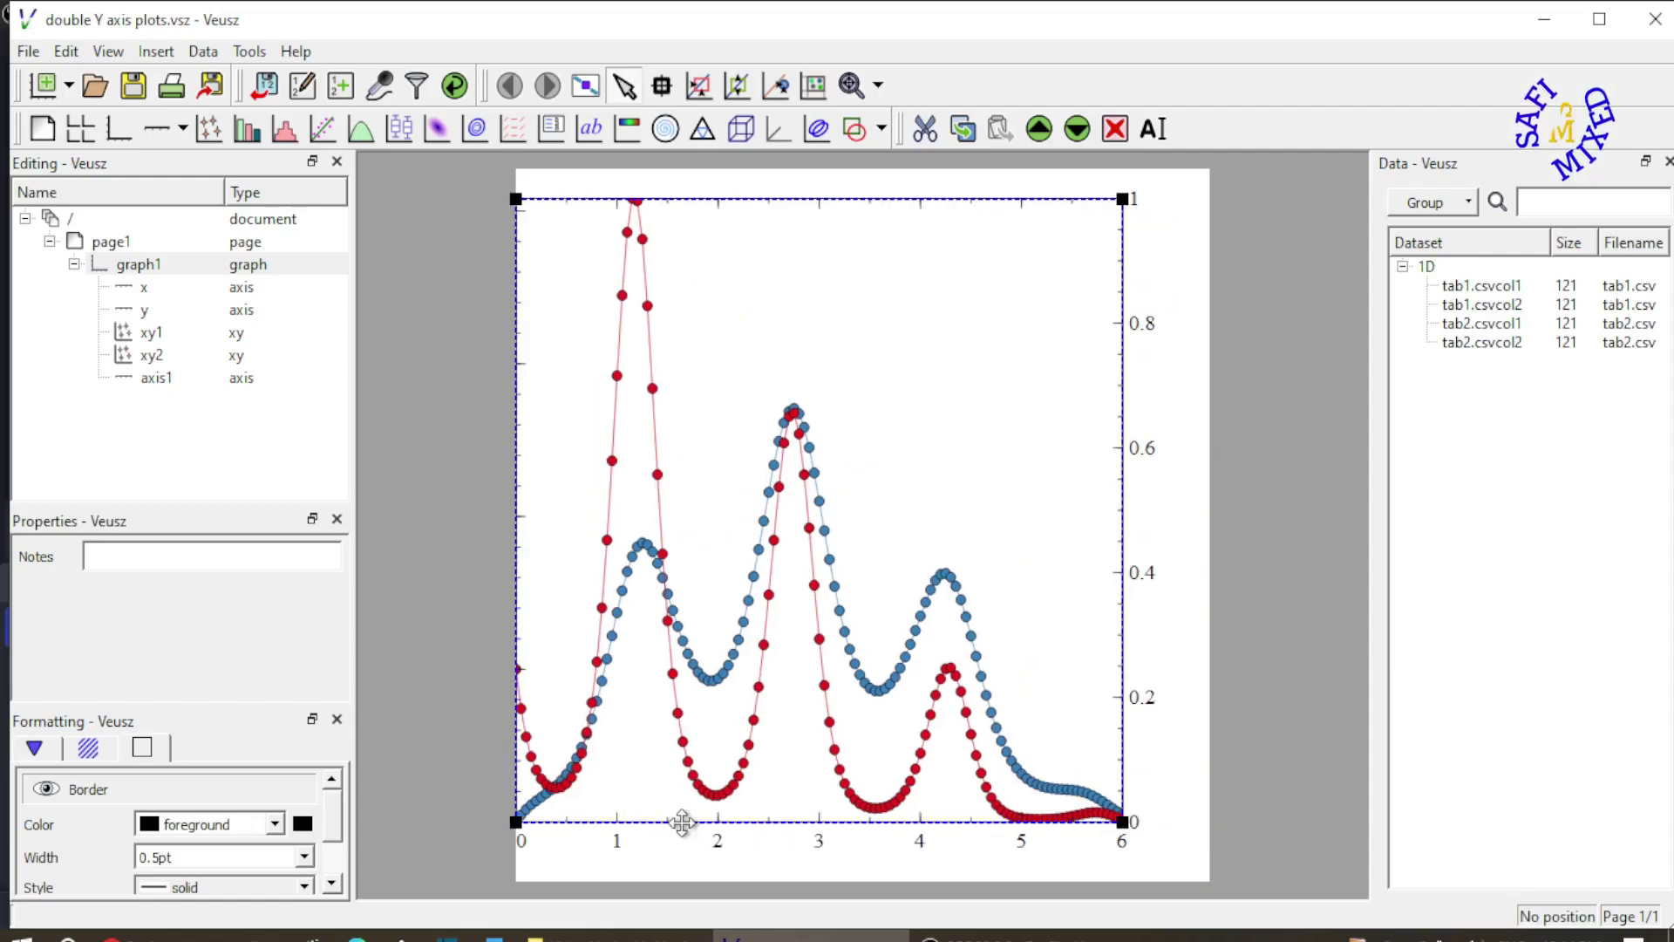
drag(684, 820, 729, 821)
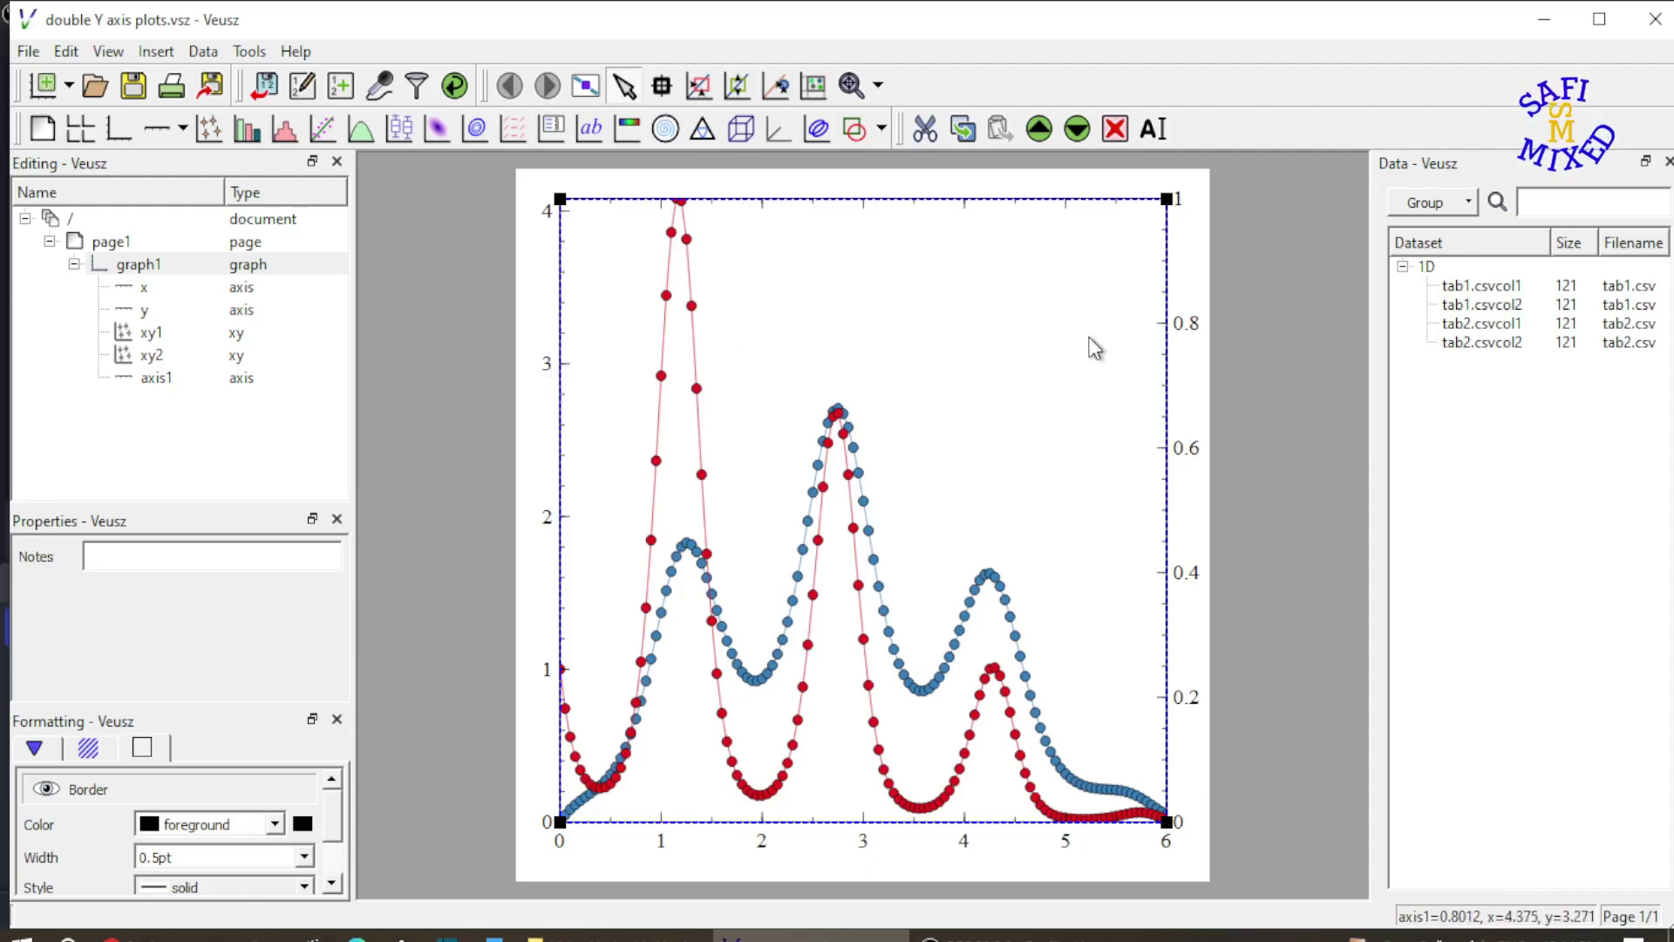
Step: Switch xy2's Y axis from y to the right-hand axis1
click(152, 355)
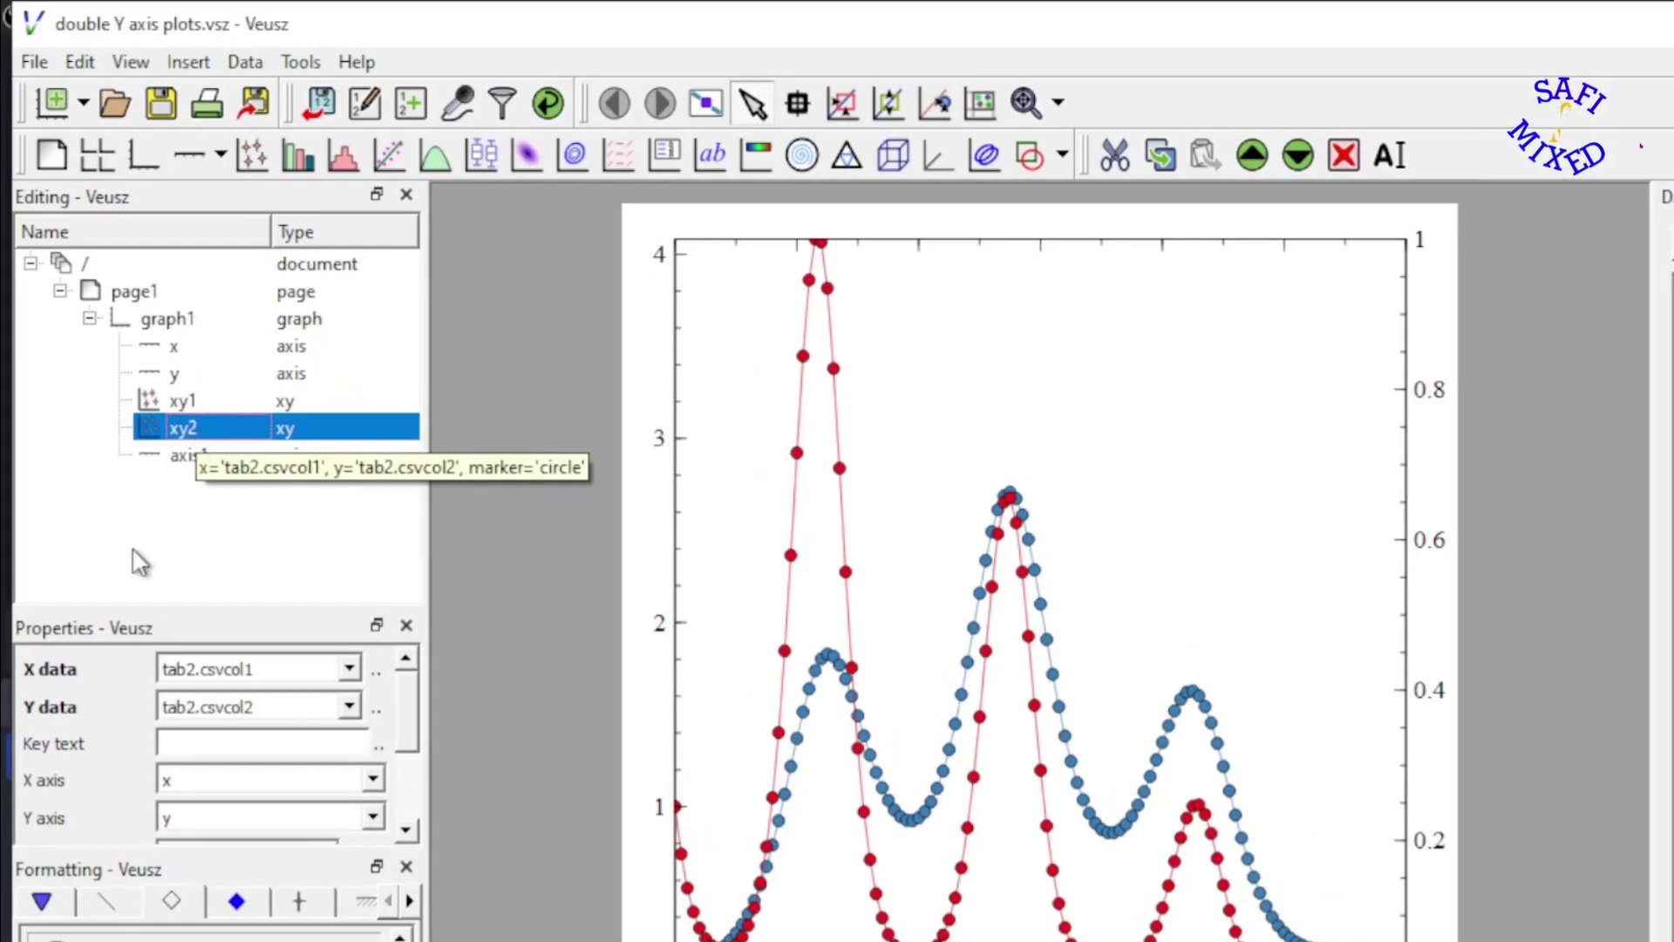
scroll(401, 719, down, 1)
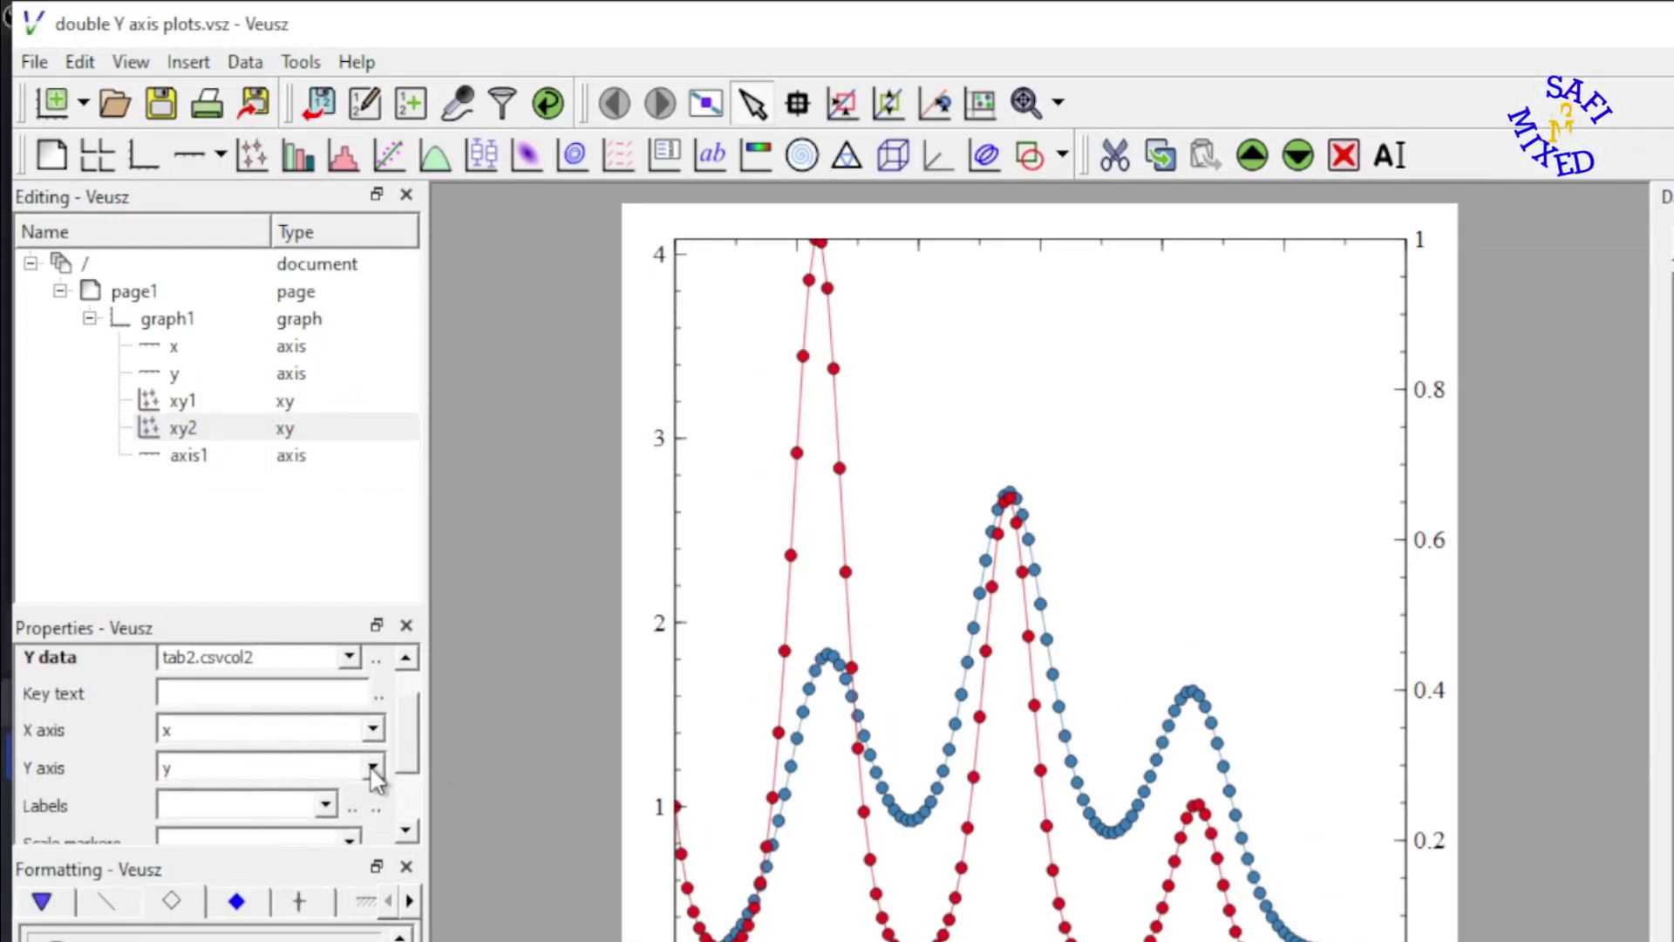
click(190, 453)
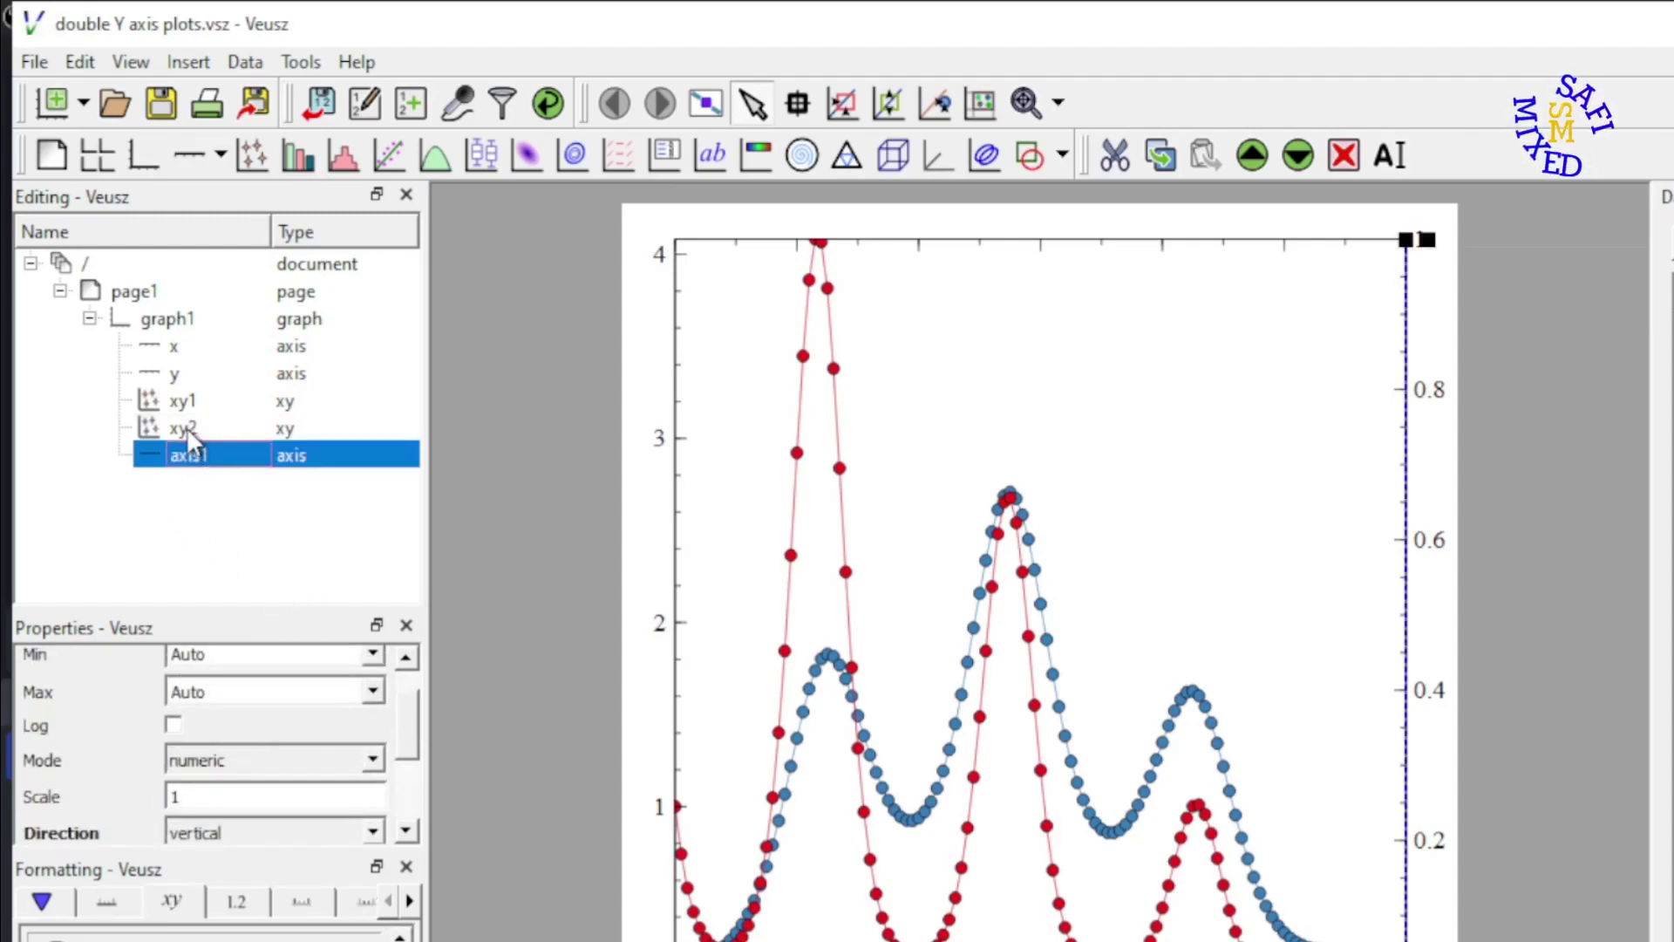
click(187, 428)
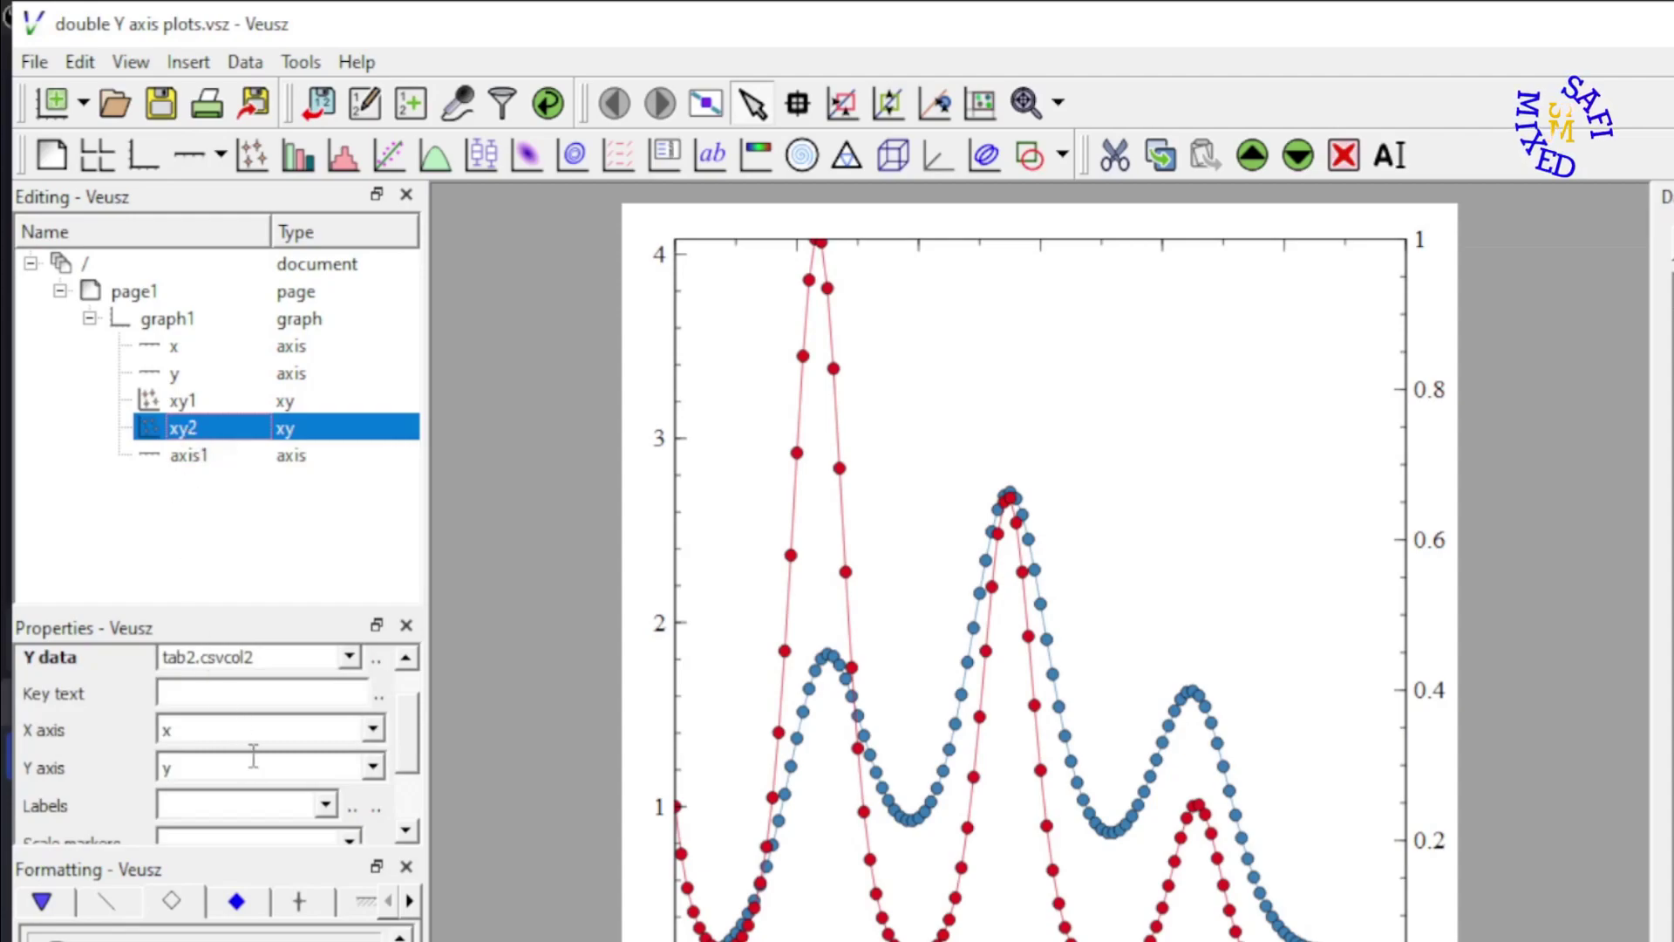
click(372, 767)
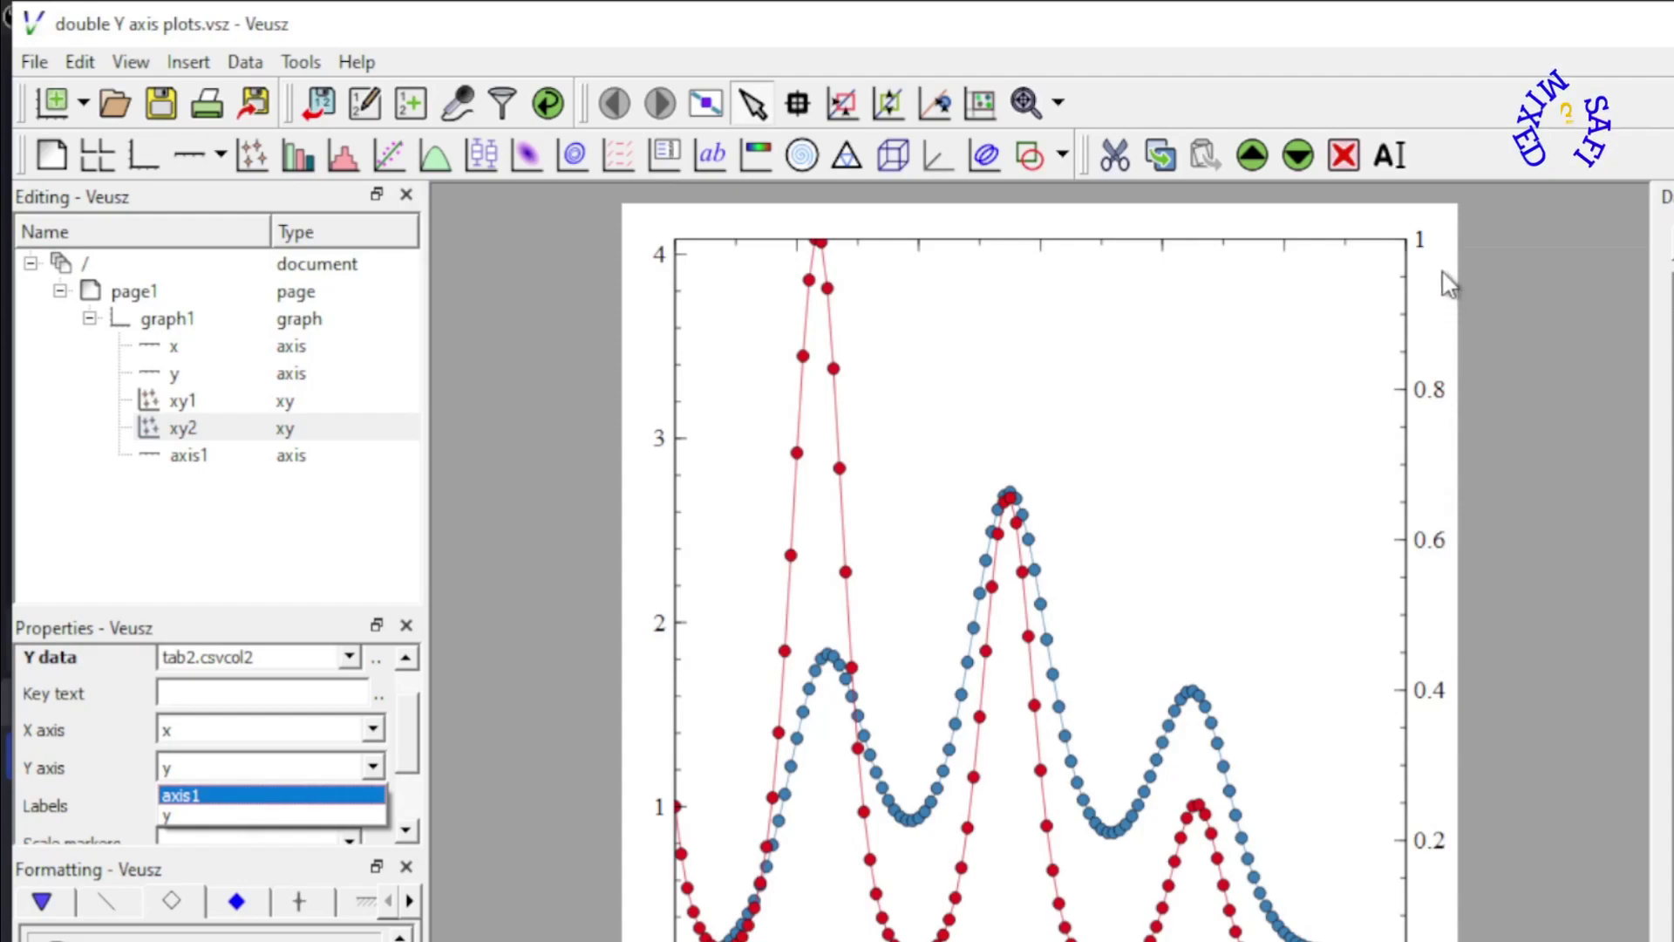
click(183, 796)
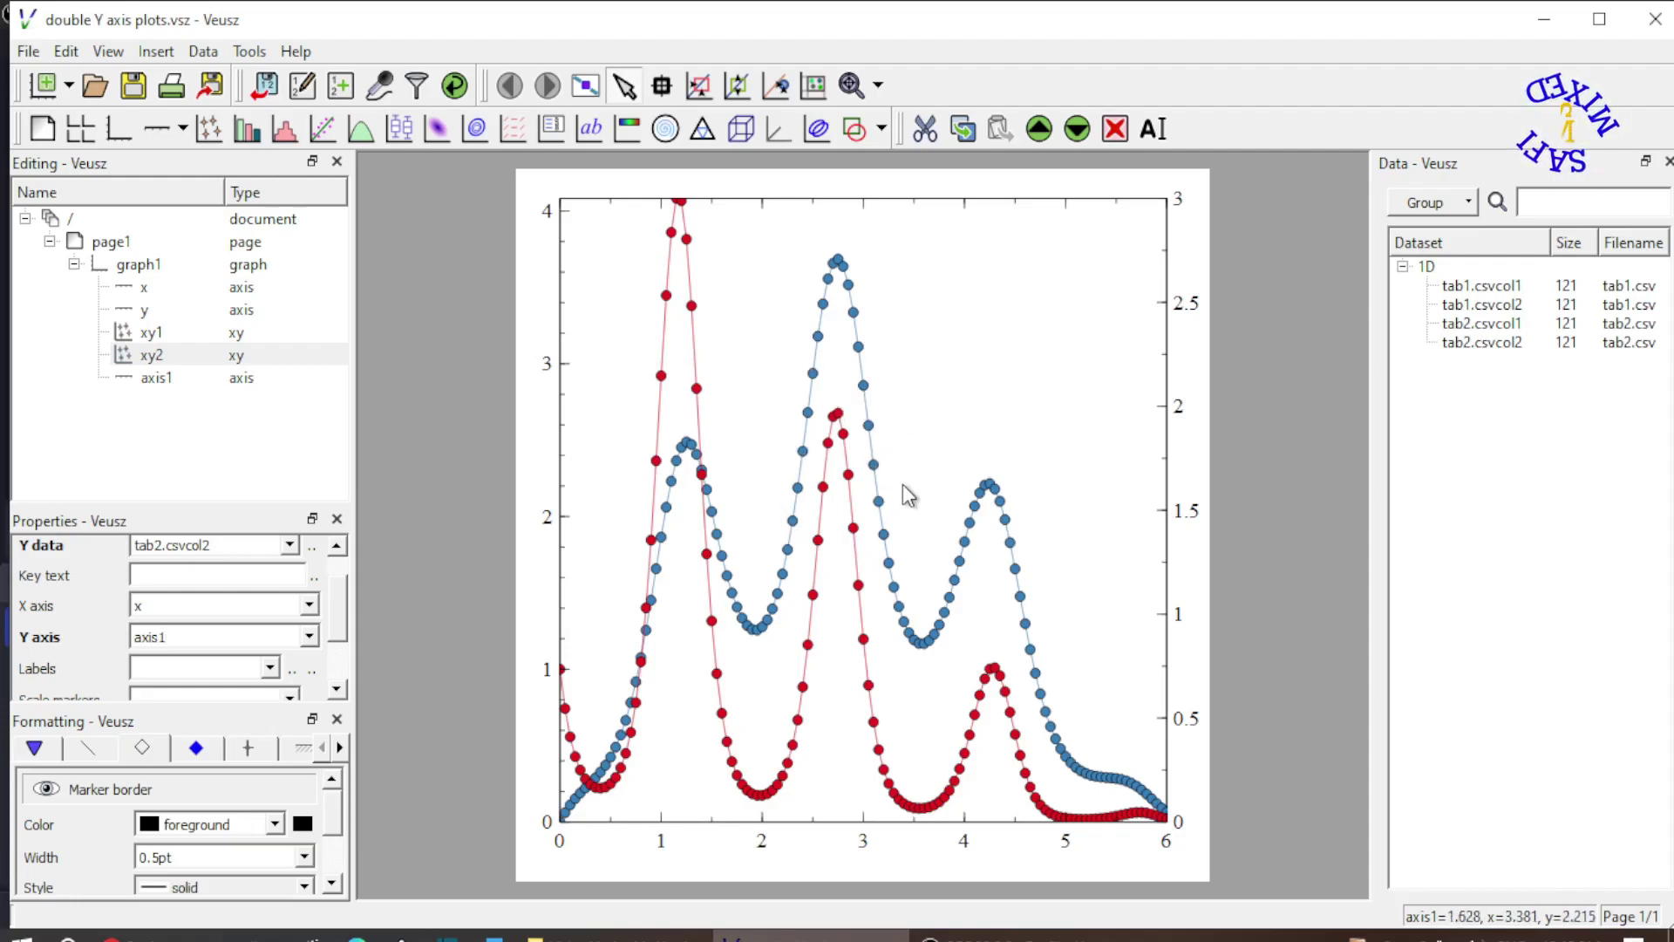
Step: Colour axis1's tick labels blue
key(Return)
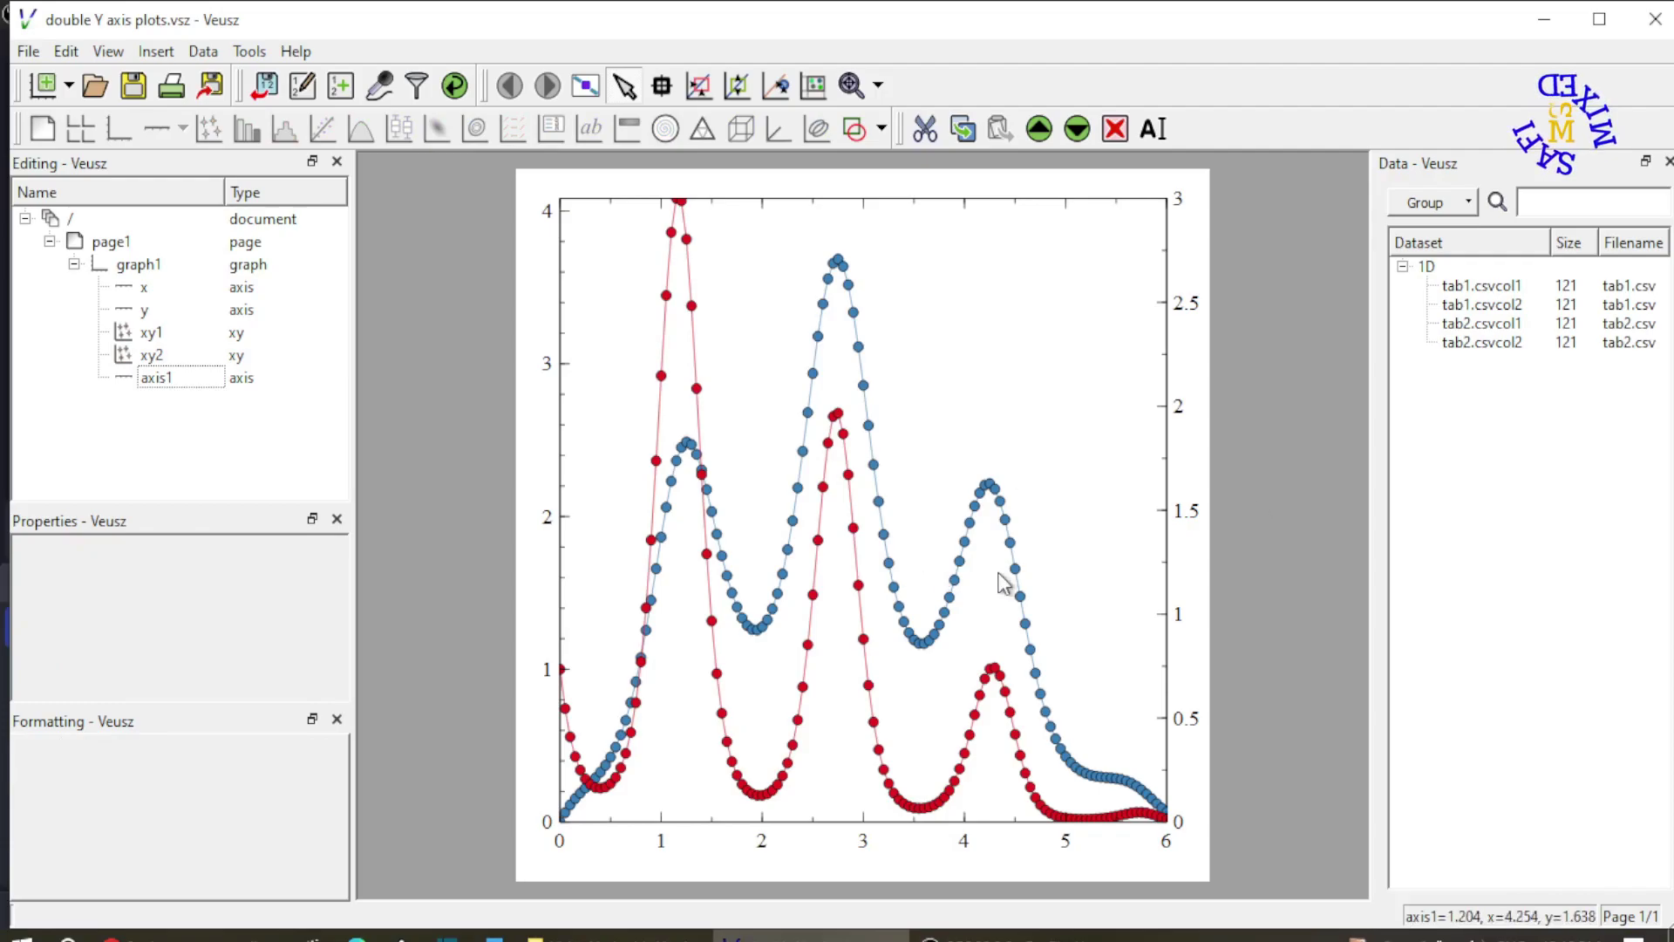
click(155, 377)
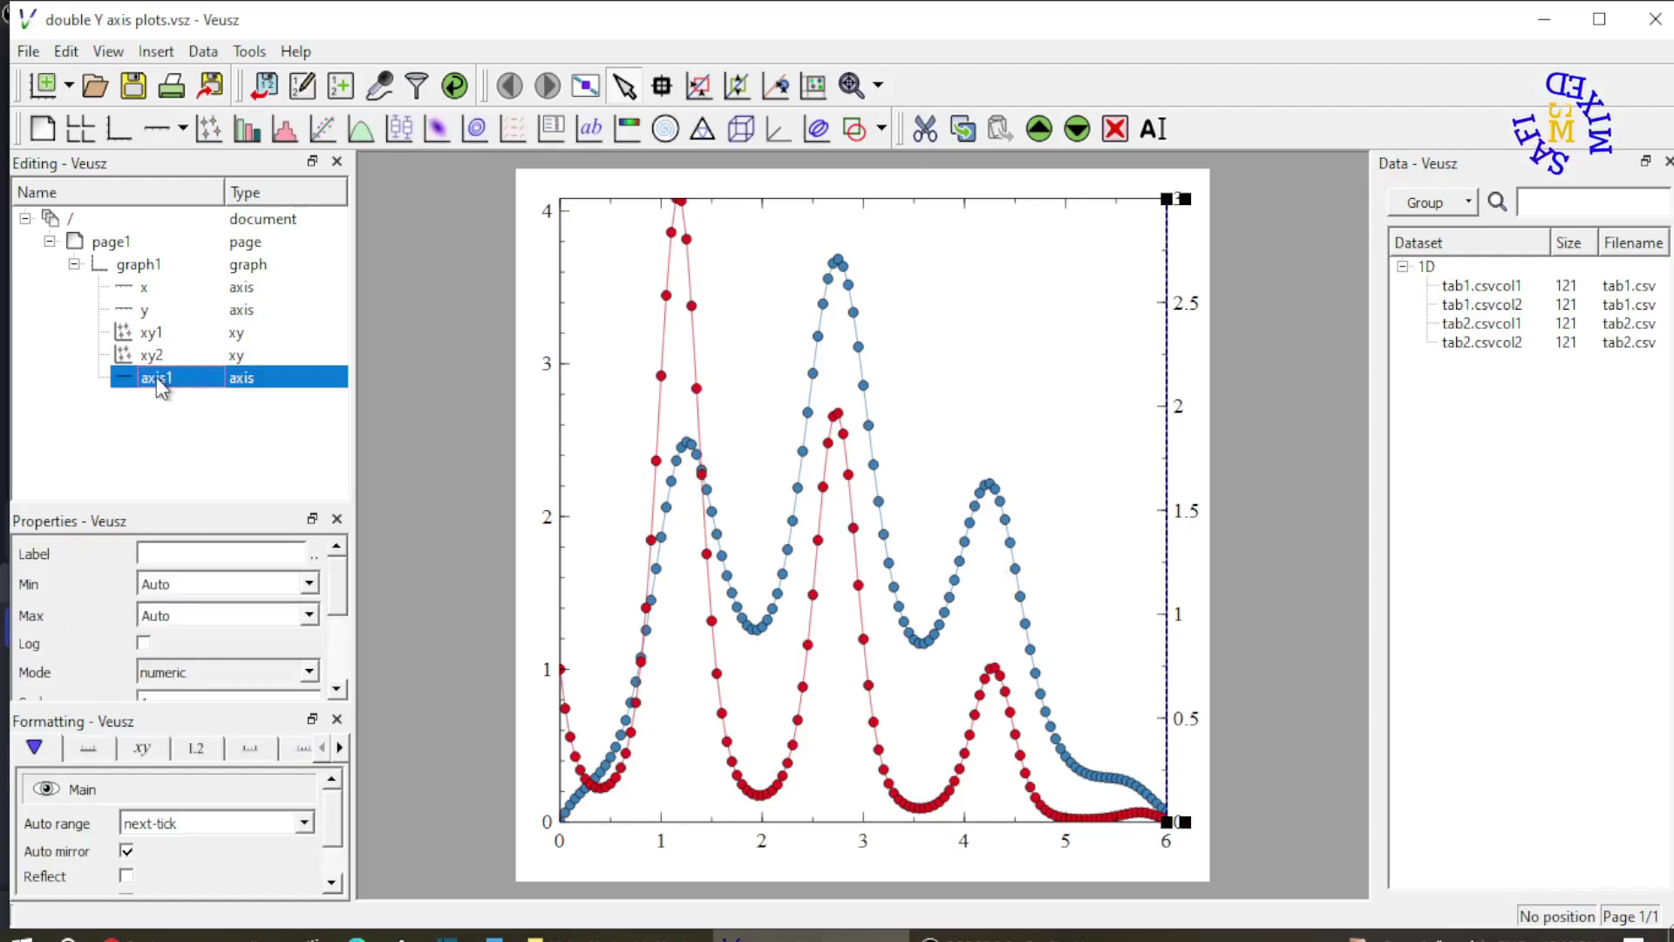
click(197, 748)
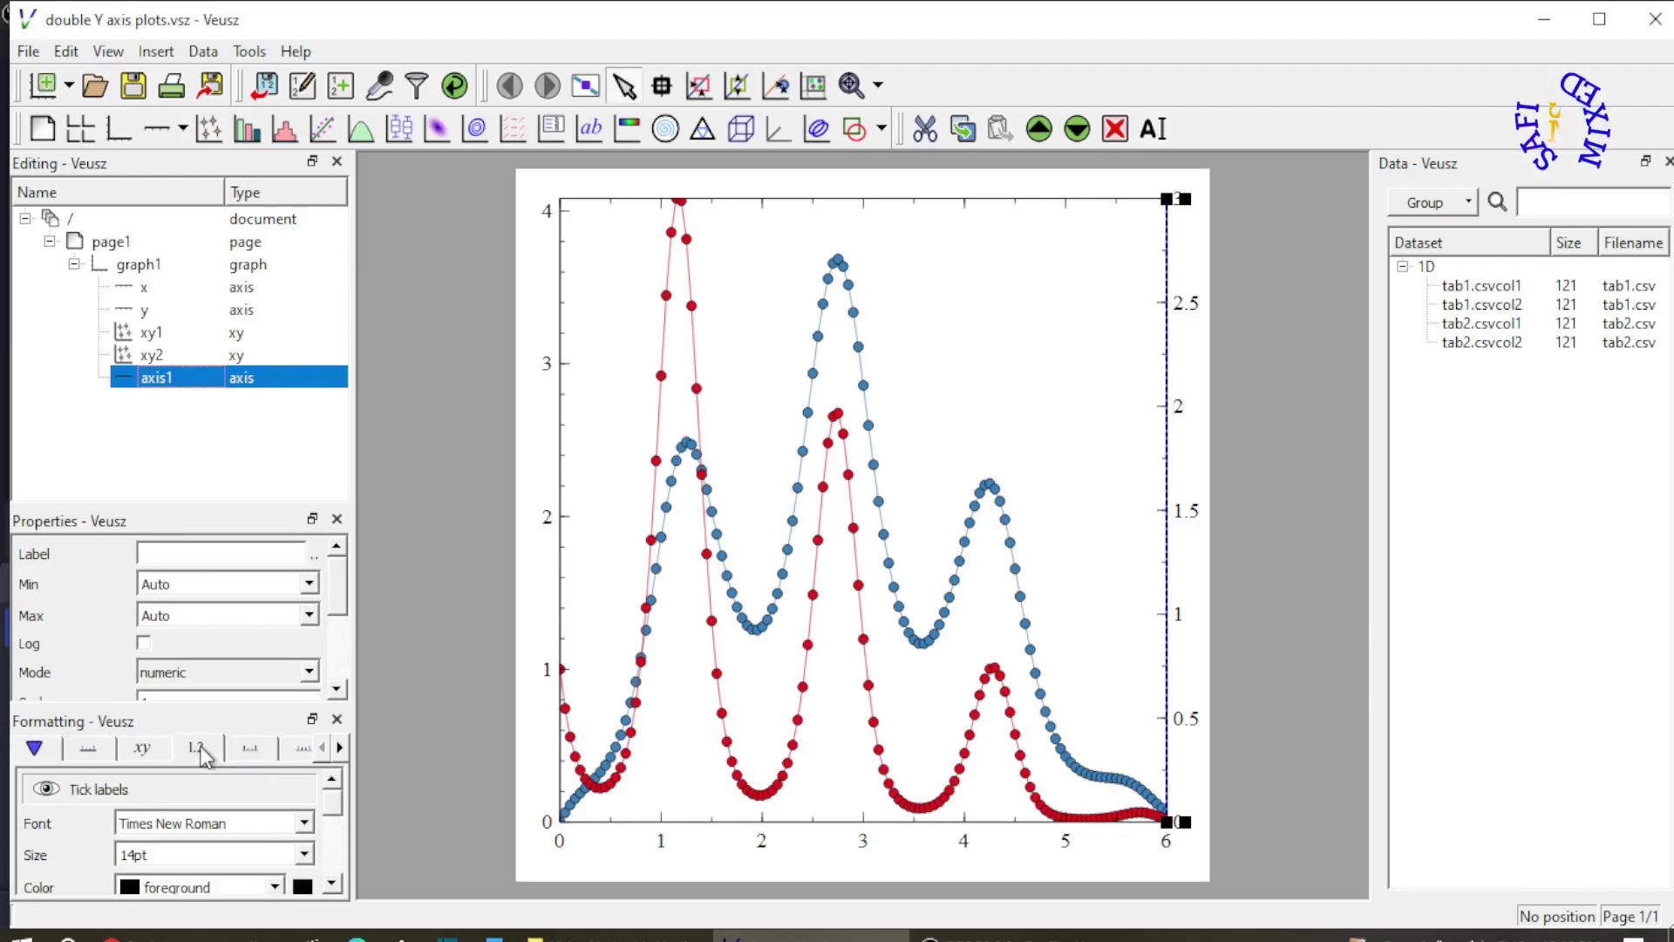
click(274, 887)
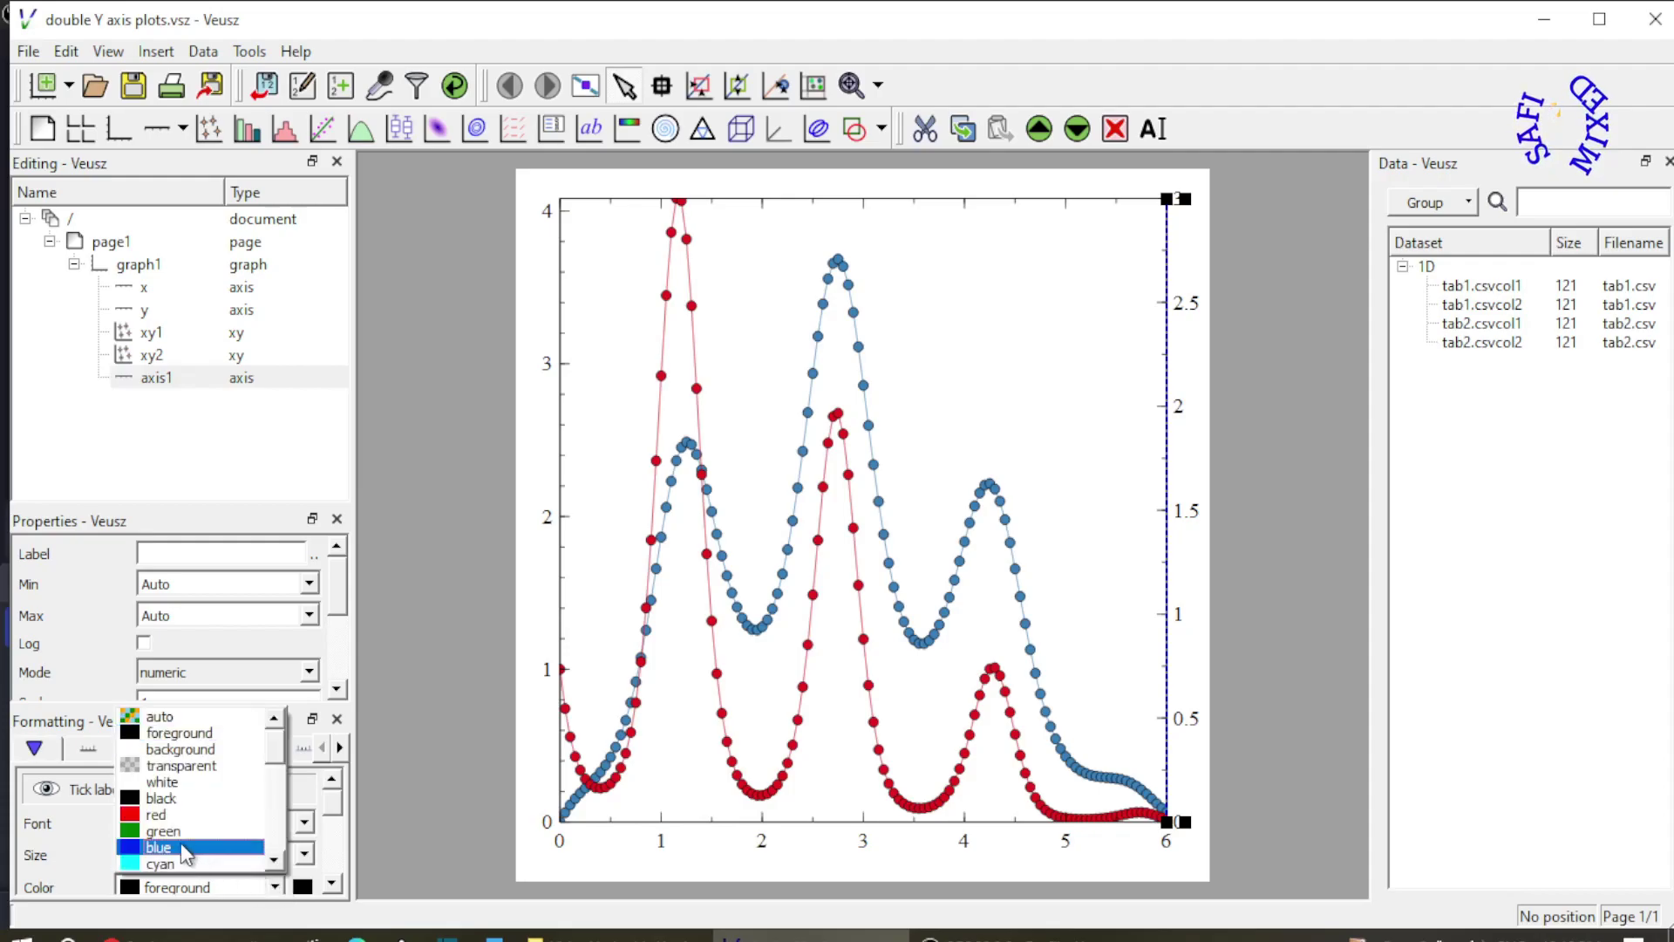
click(185, 847)
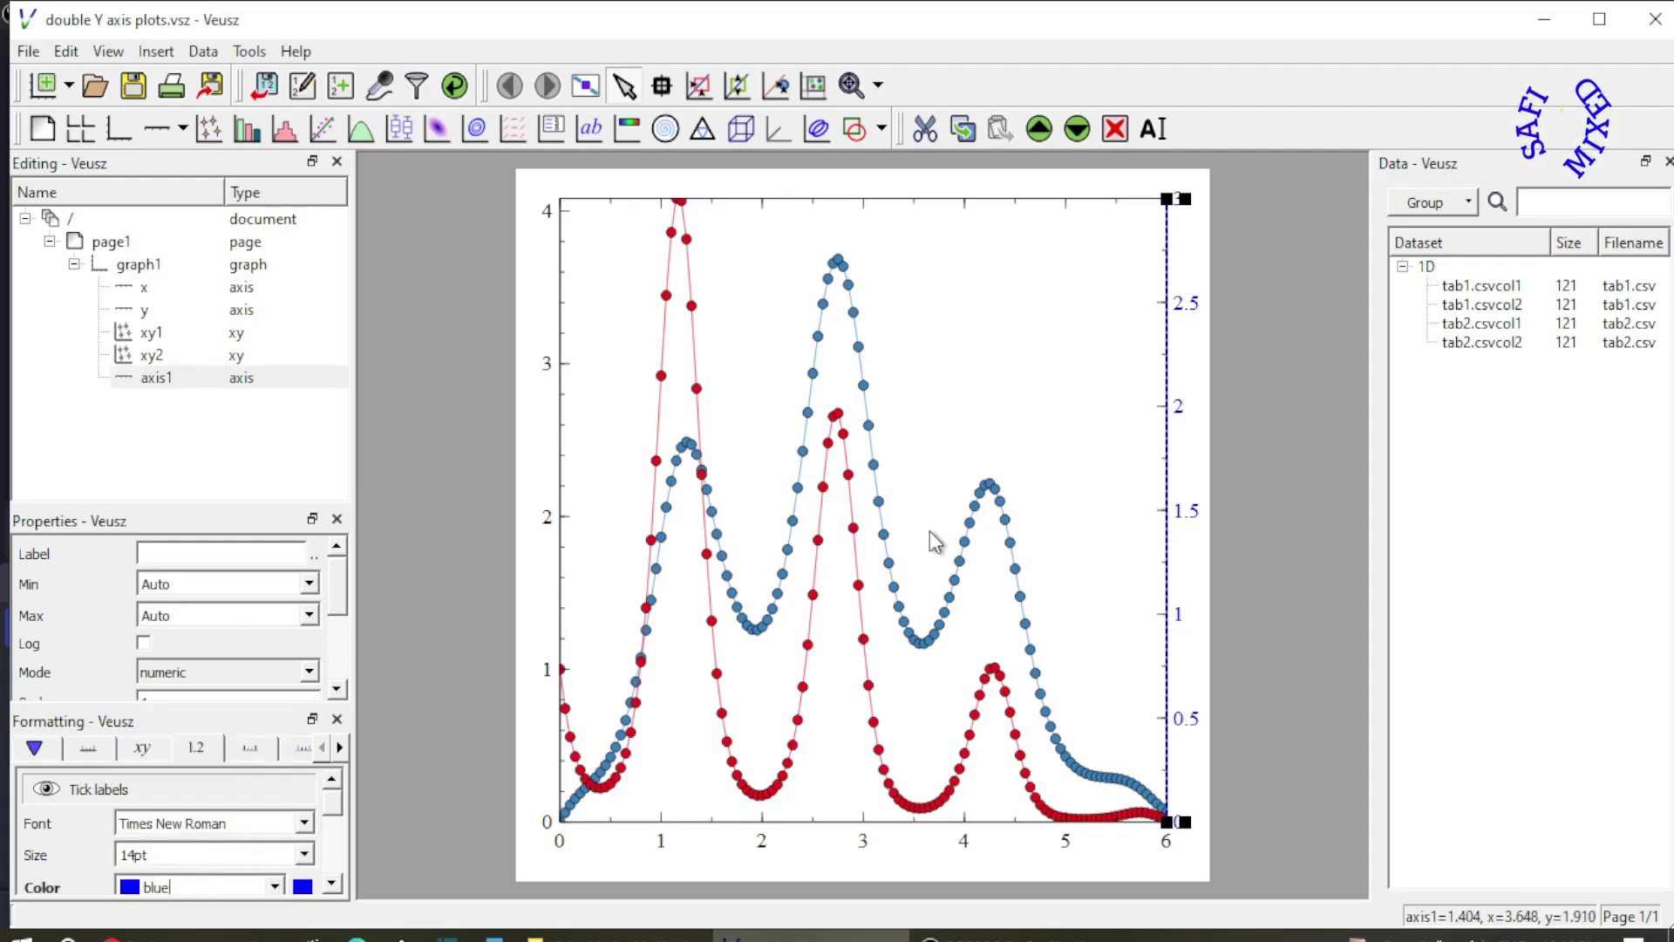
click(1068, 379)
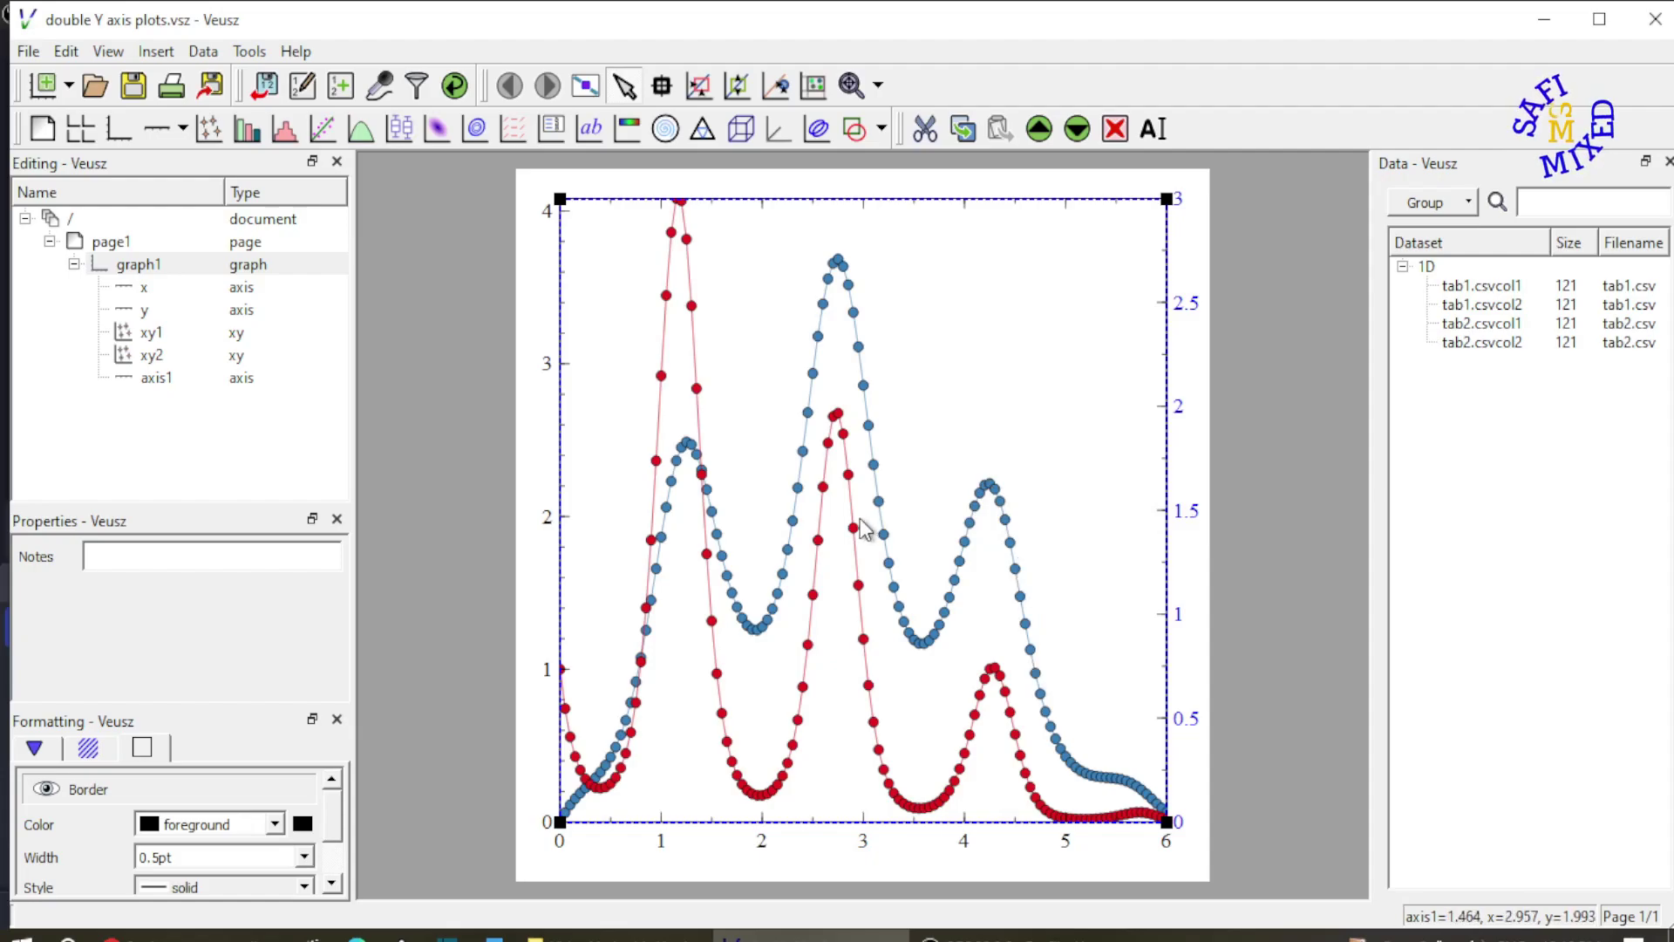
Step: Colour the left y axis tick labels red
click(143, 310)
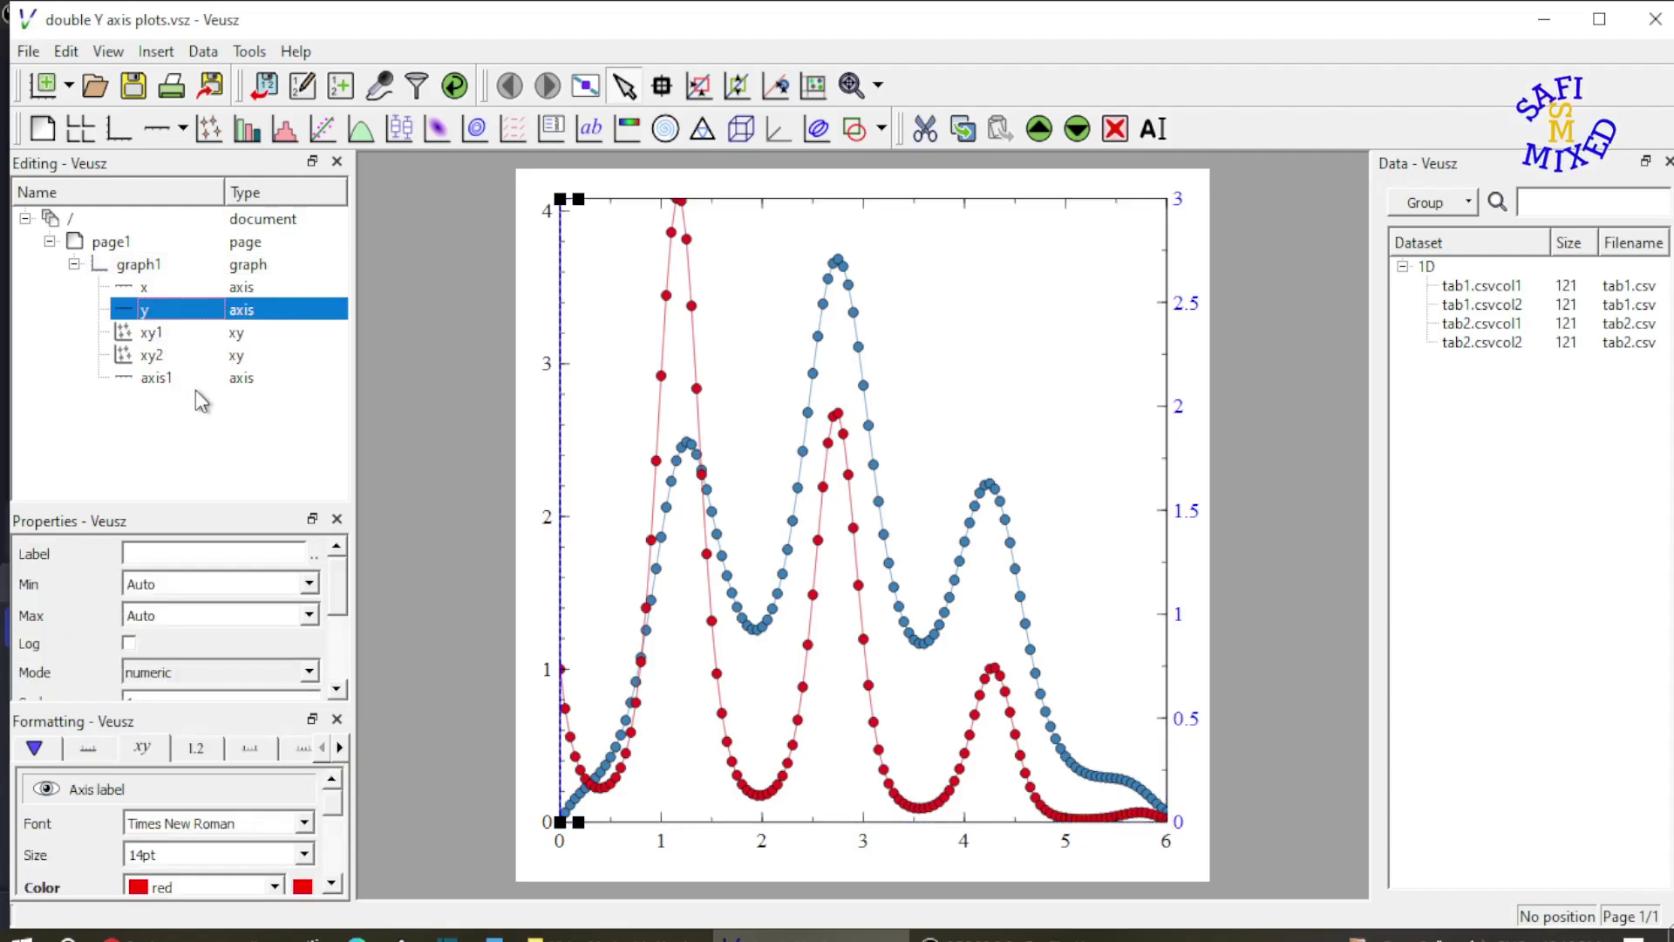
click(197, 748)
click(275, 886)
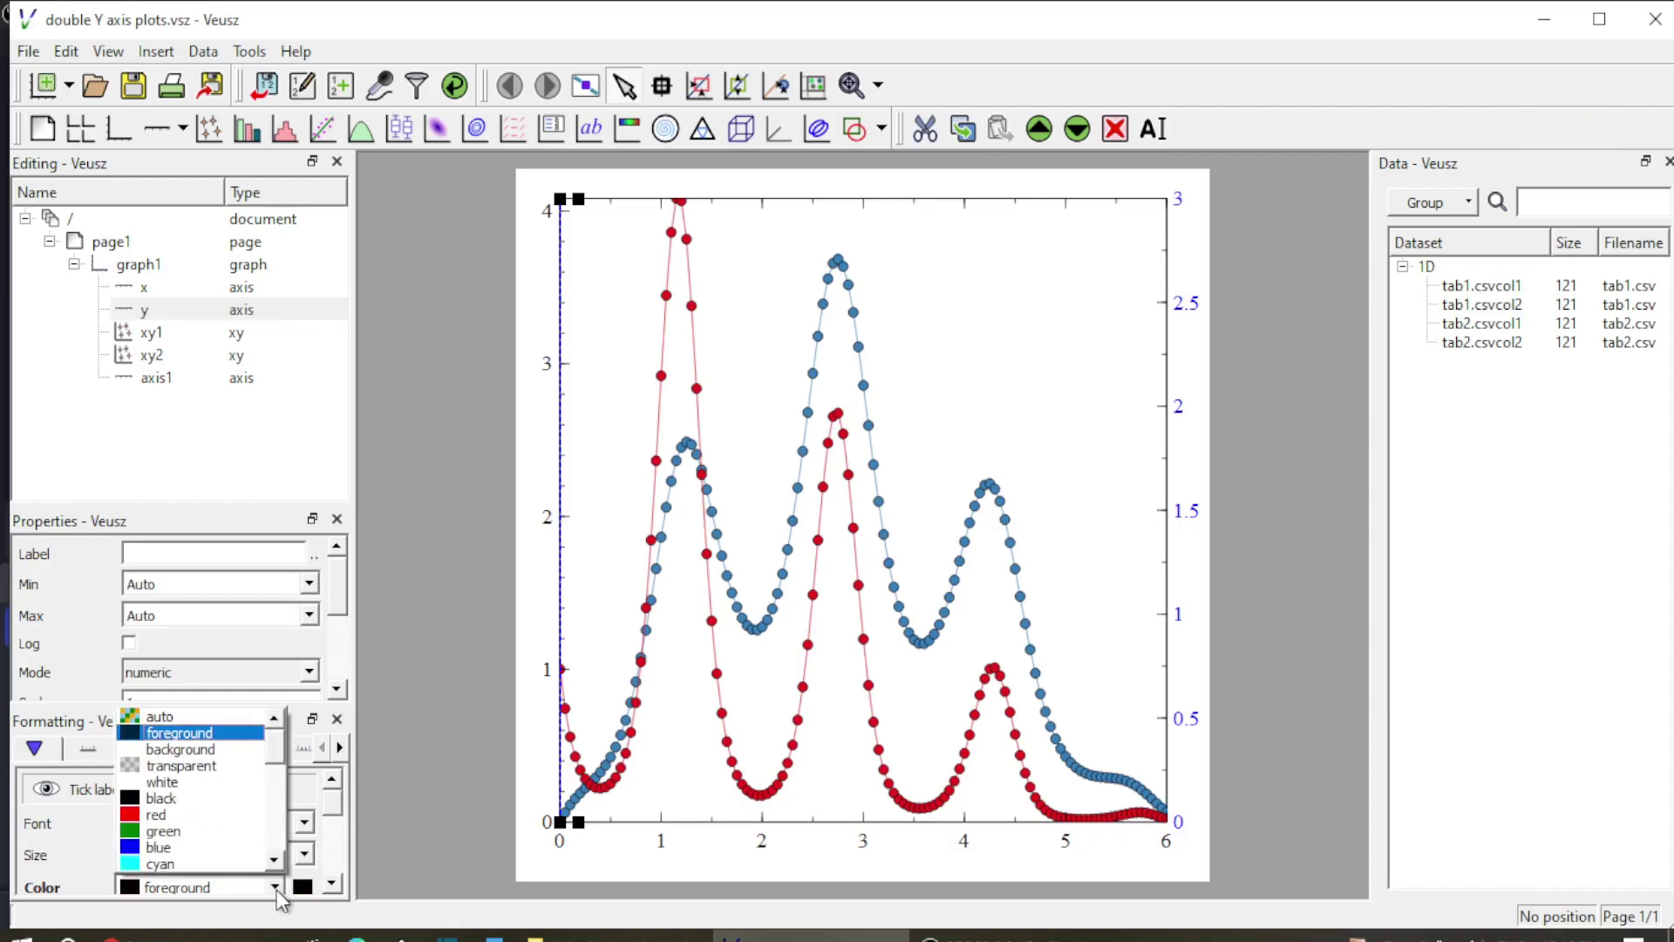
click(162, 814)
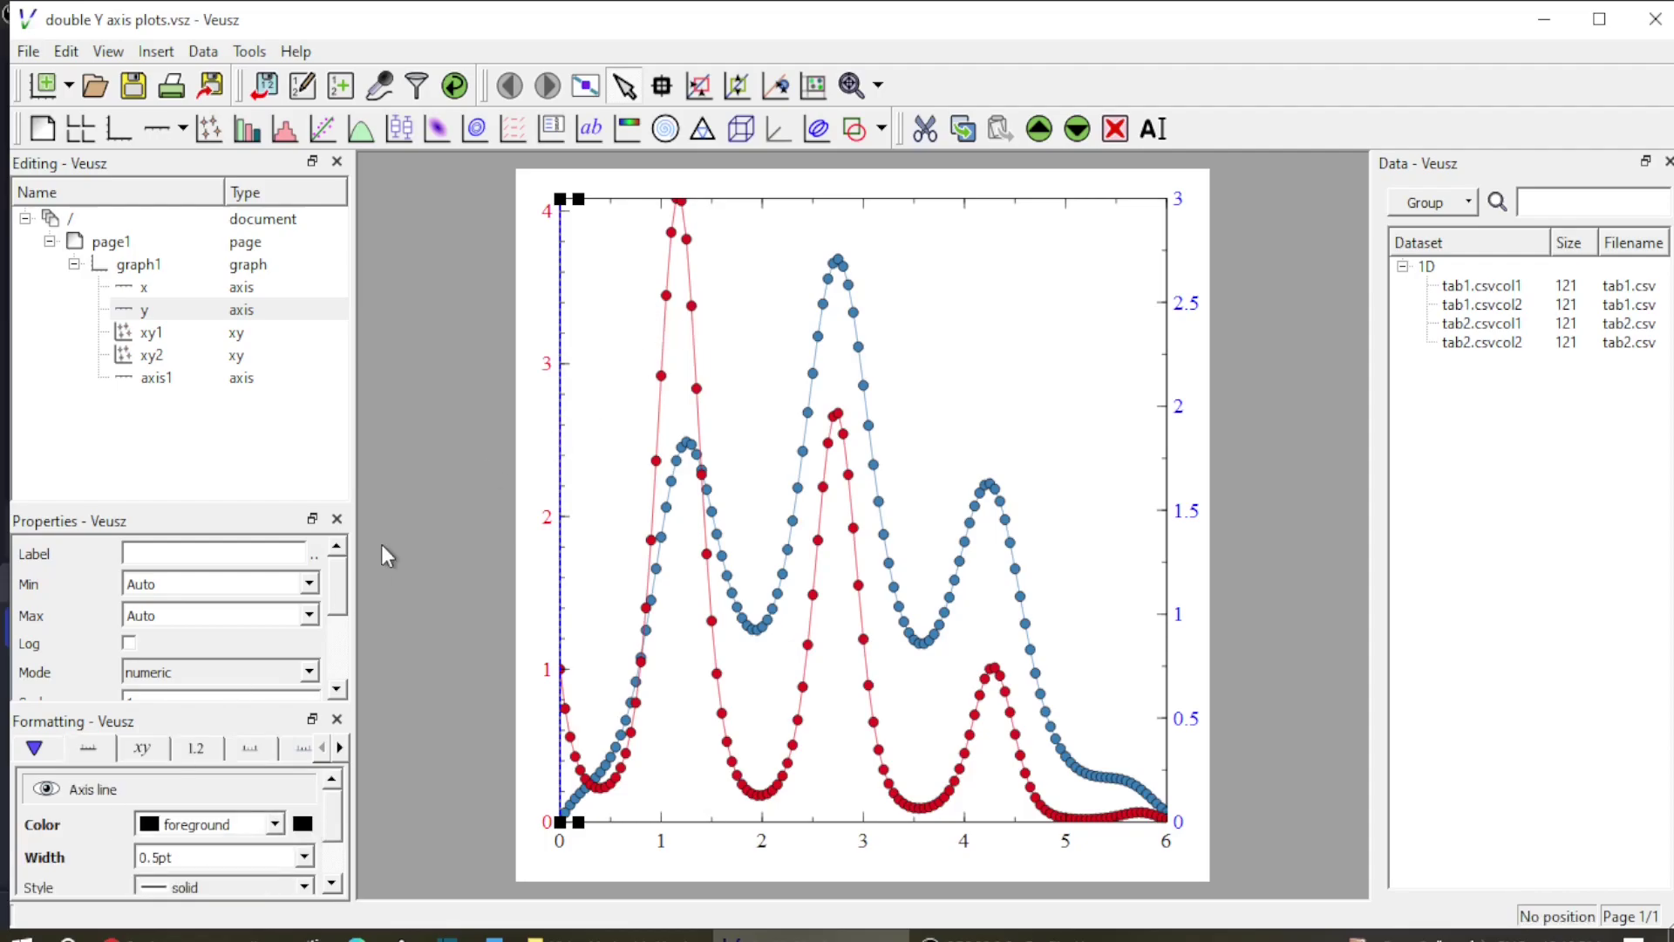
Step: Make the left y axis line red and 2pt wide
click(310, 856)
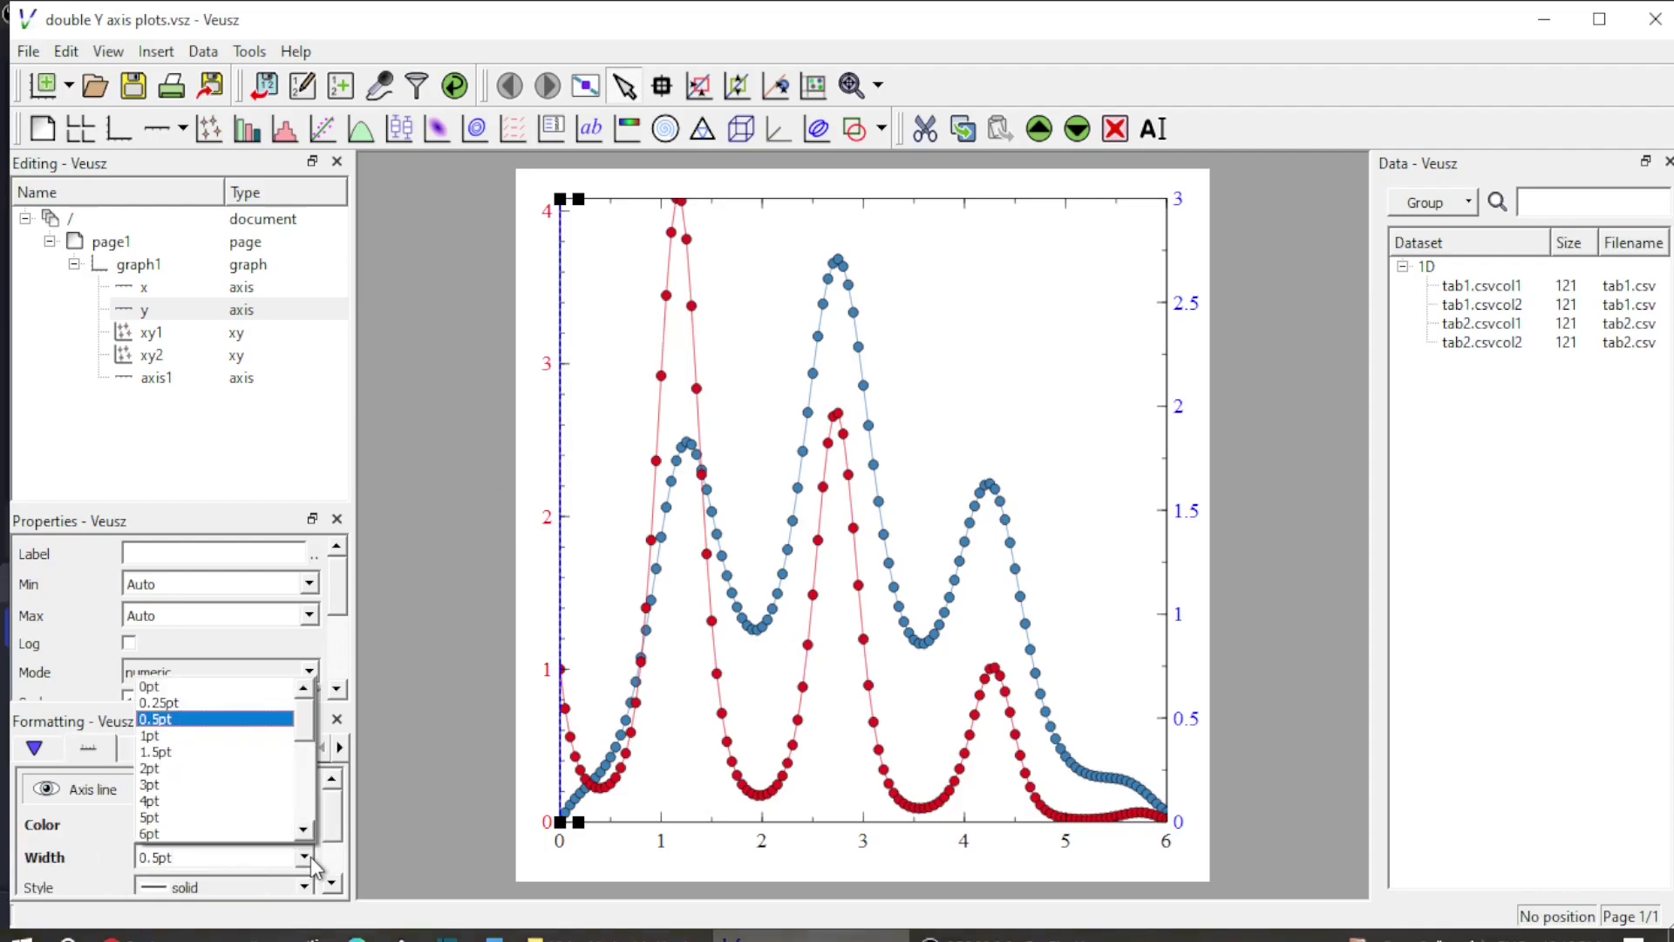
click(164, 768)
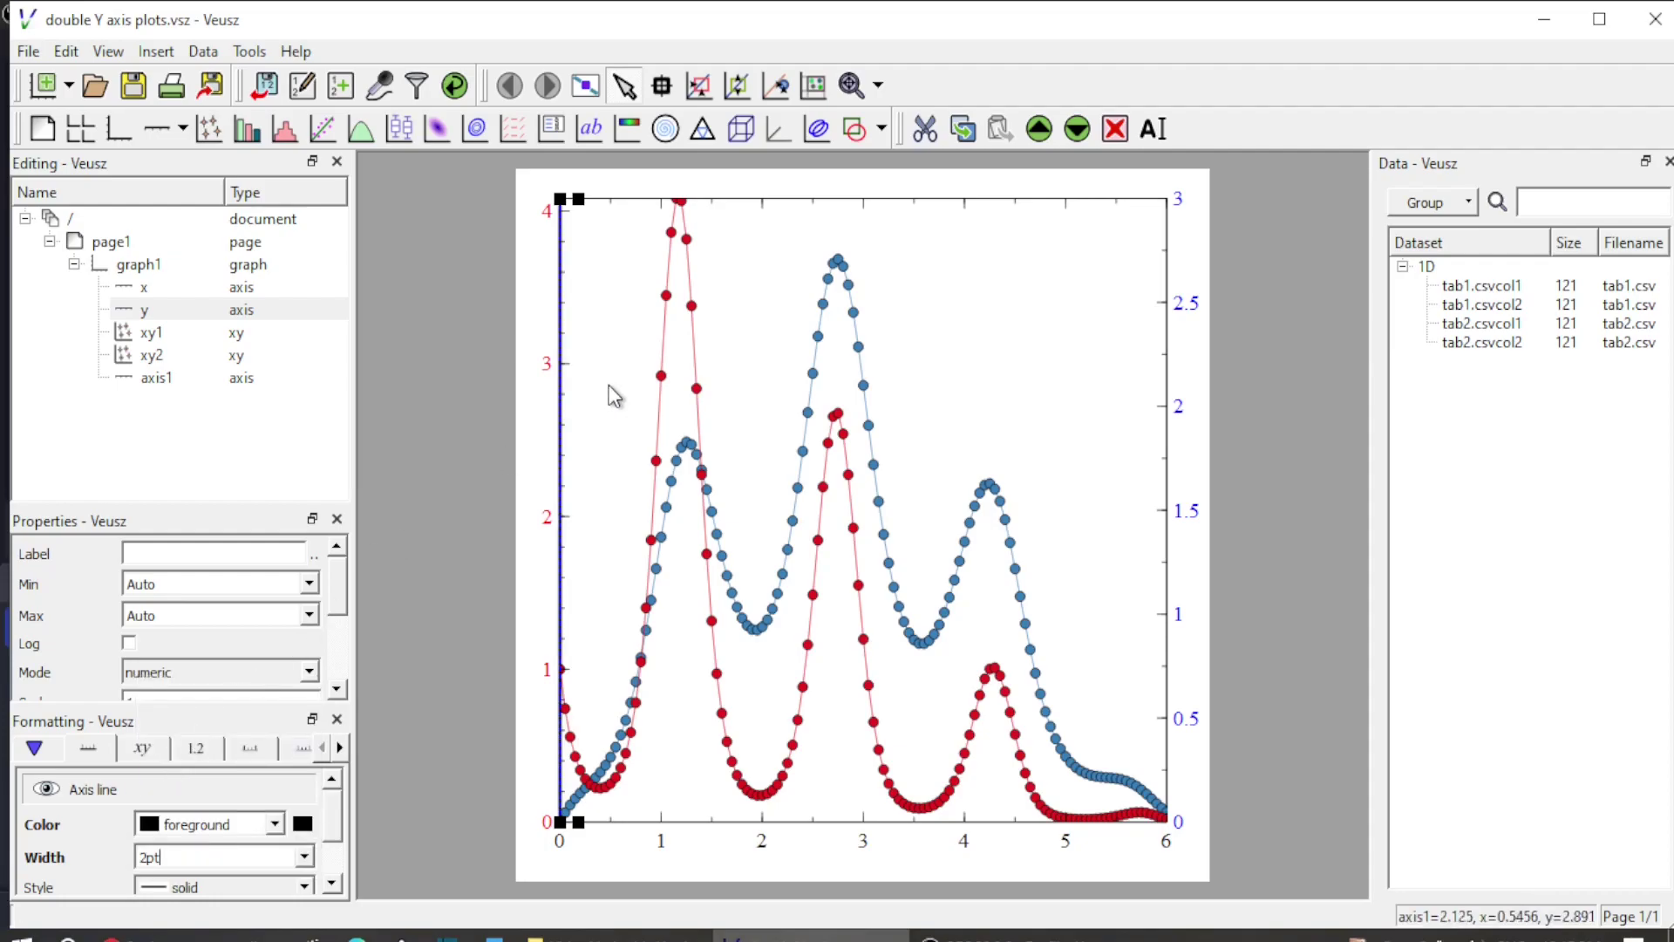
click(277, 827)
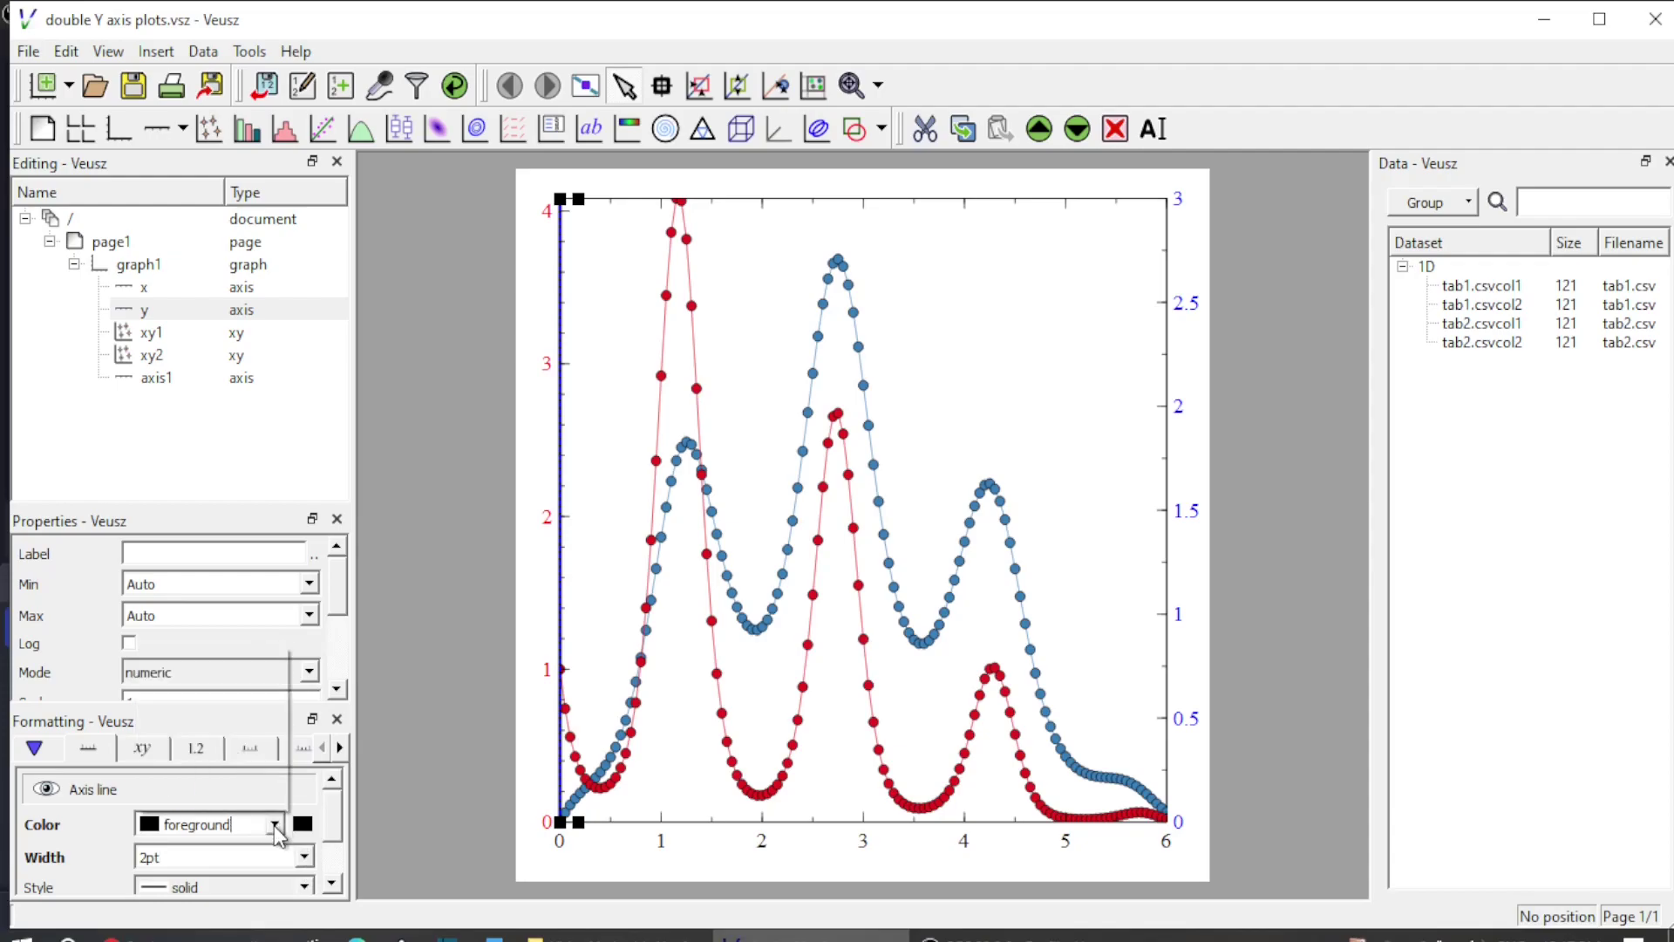
click(181, 754)
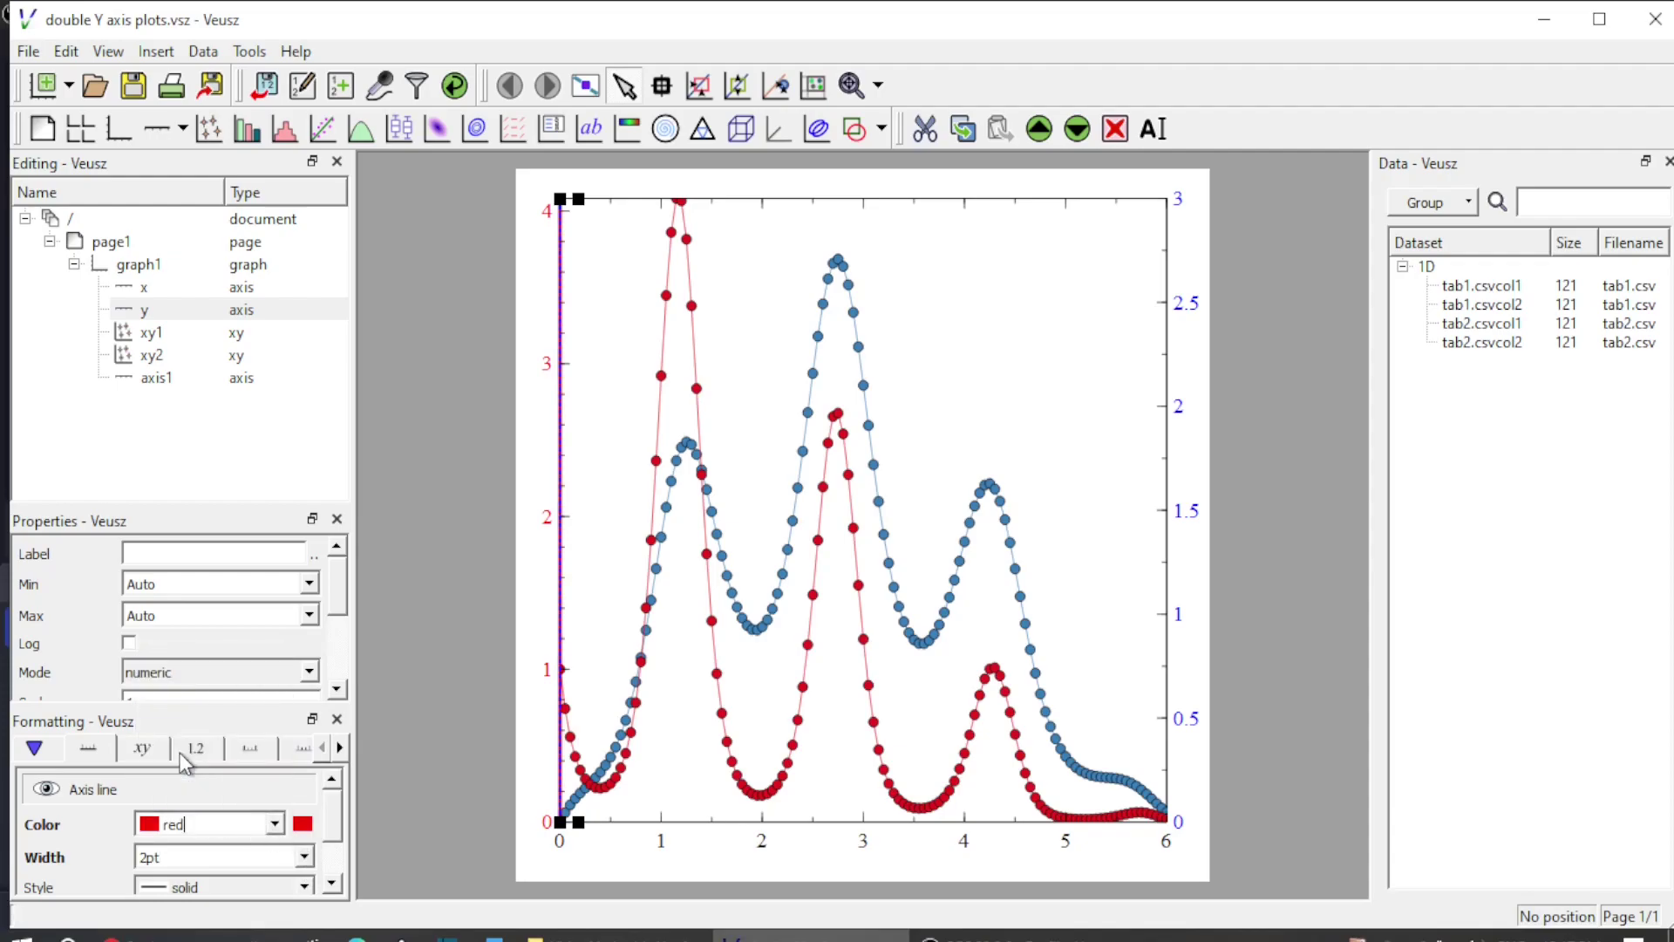
click(531, 427)
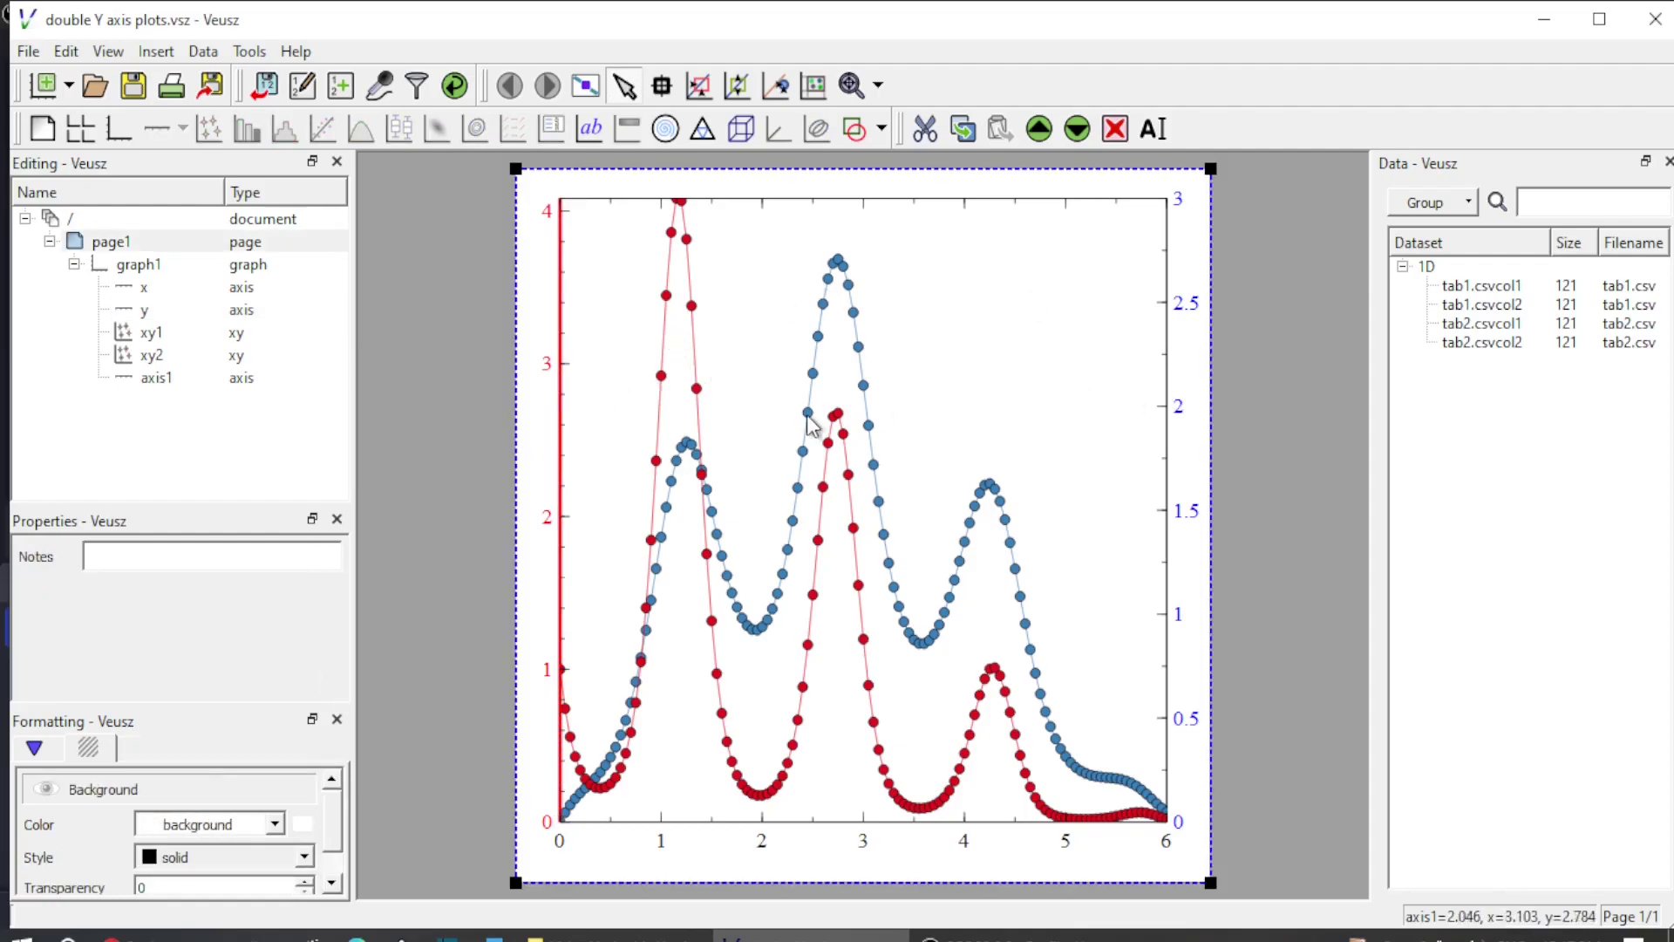
Step: Make the axis1 line blue and 2pt wide
click(156, 381)
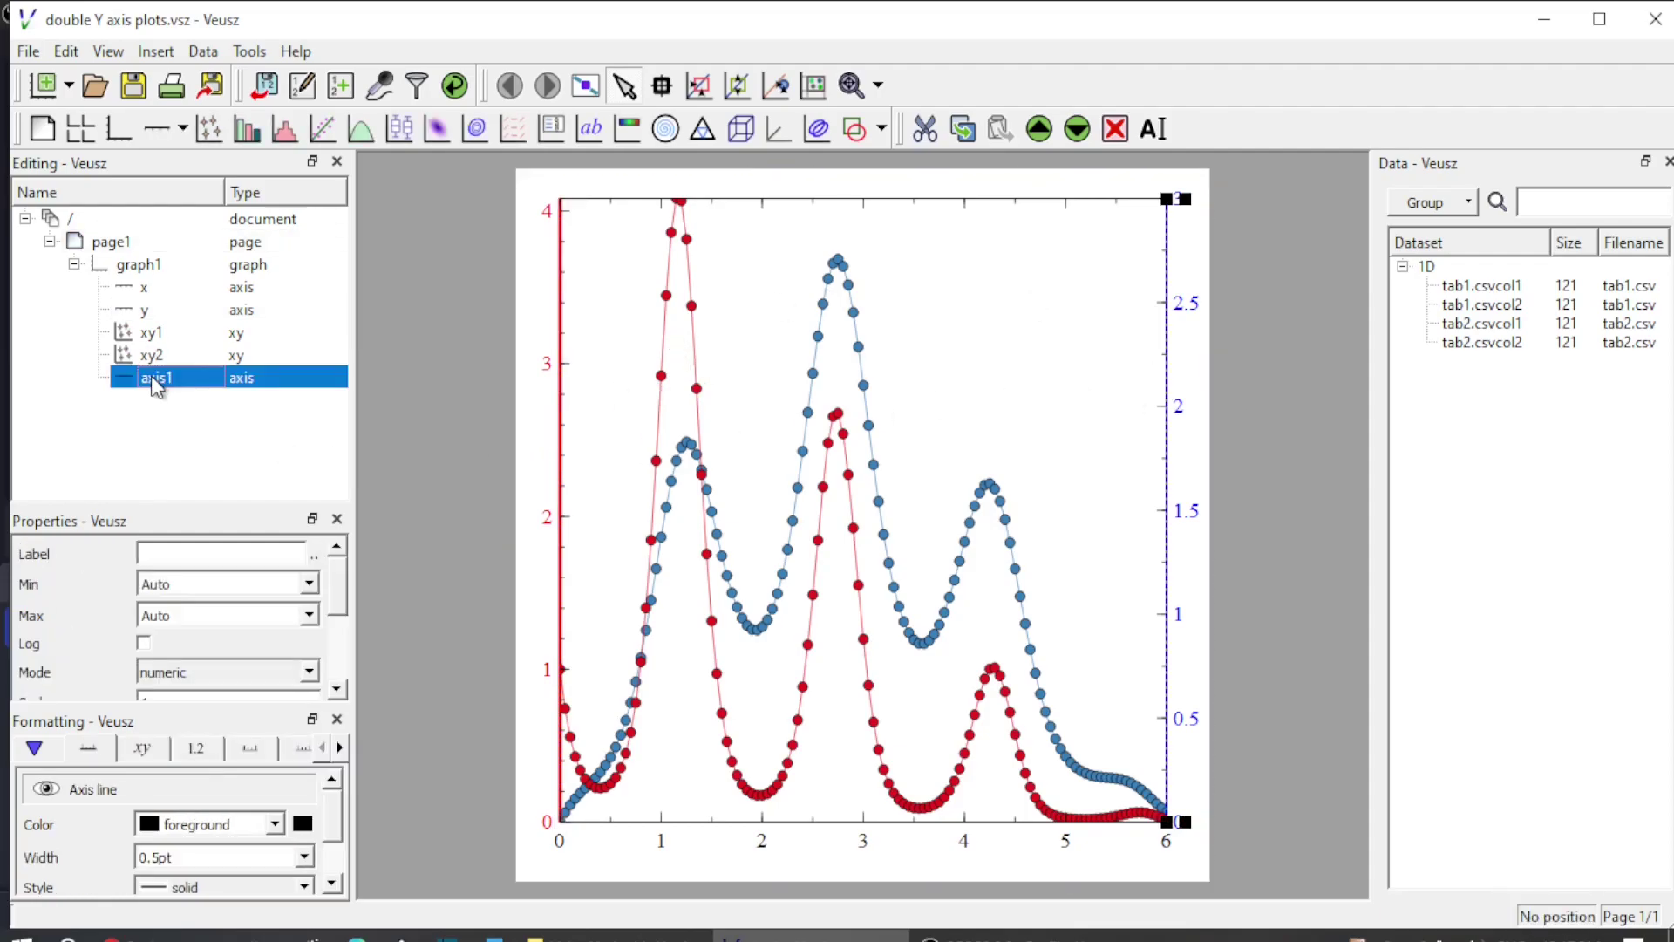
click(275, 825)
key(Escape)
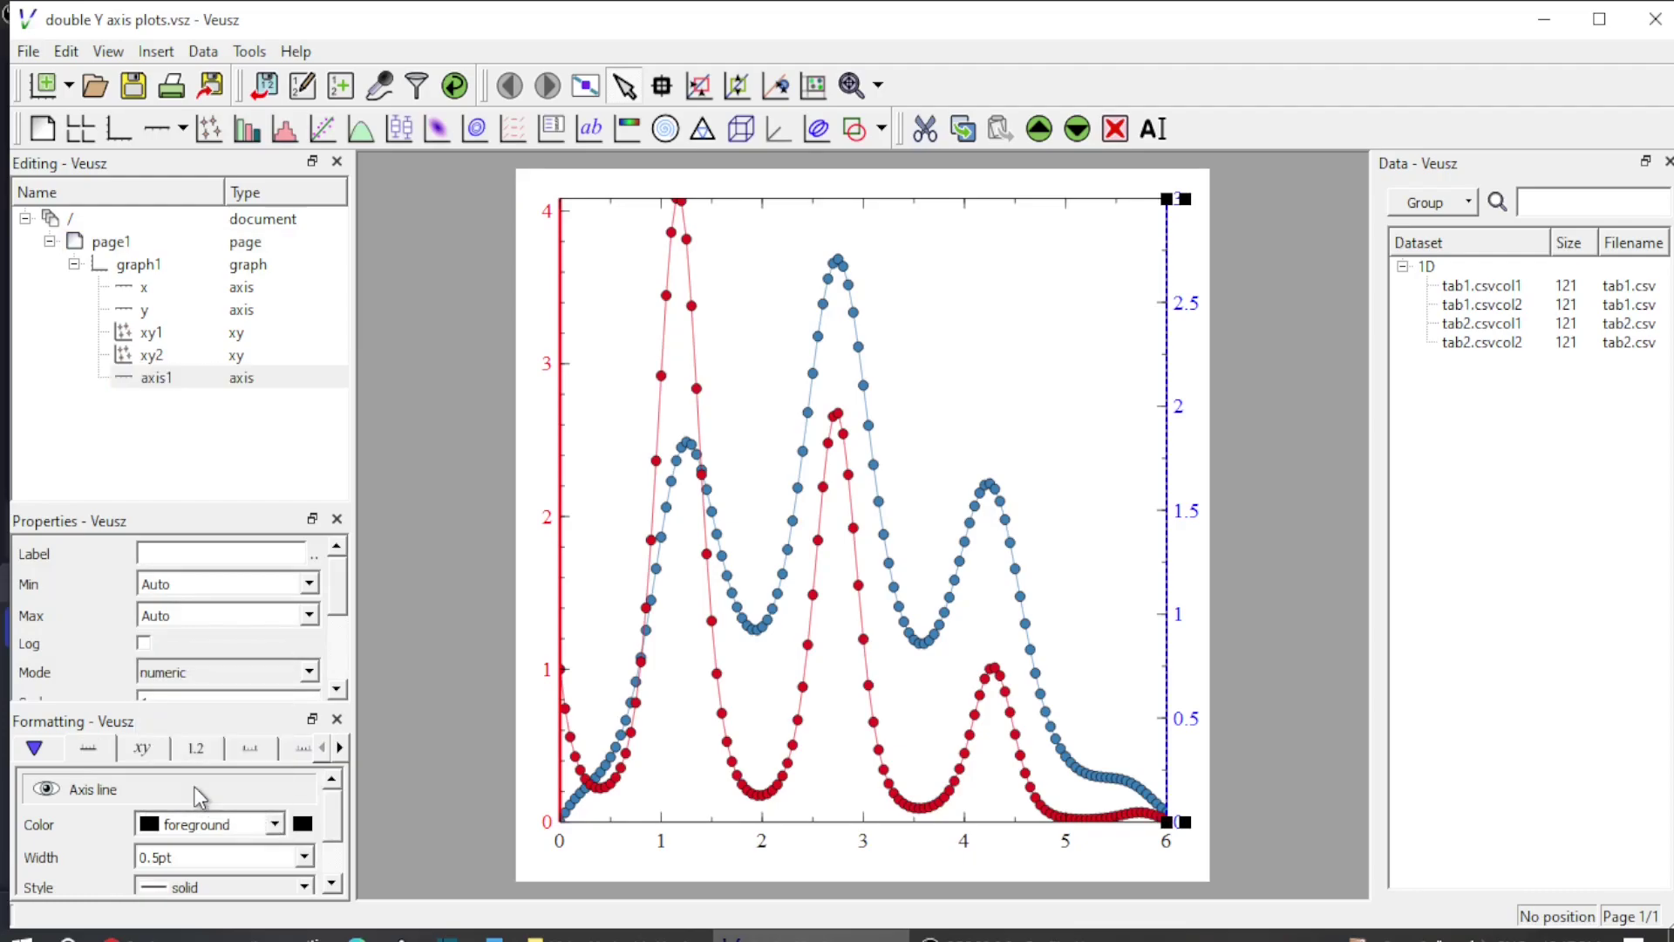
click(305, 859)
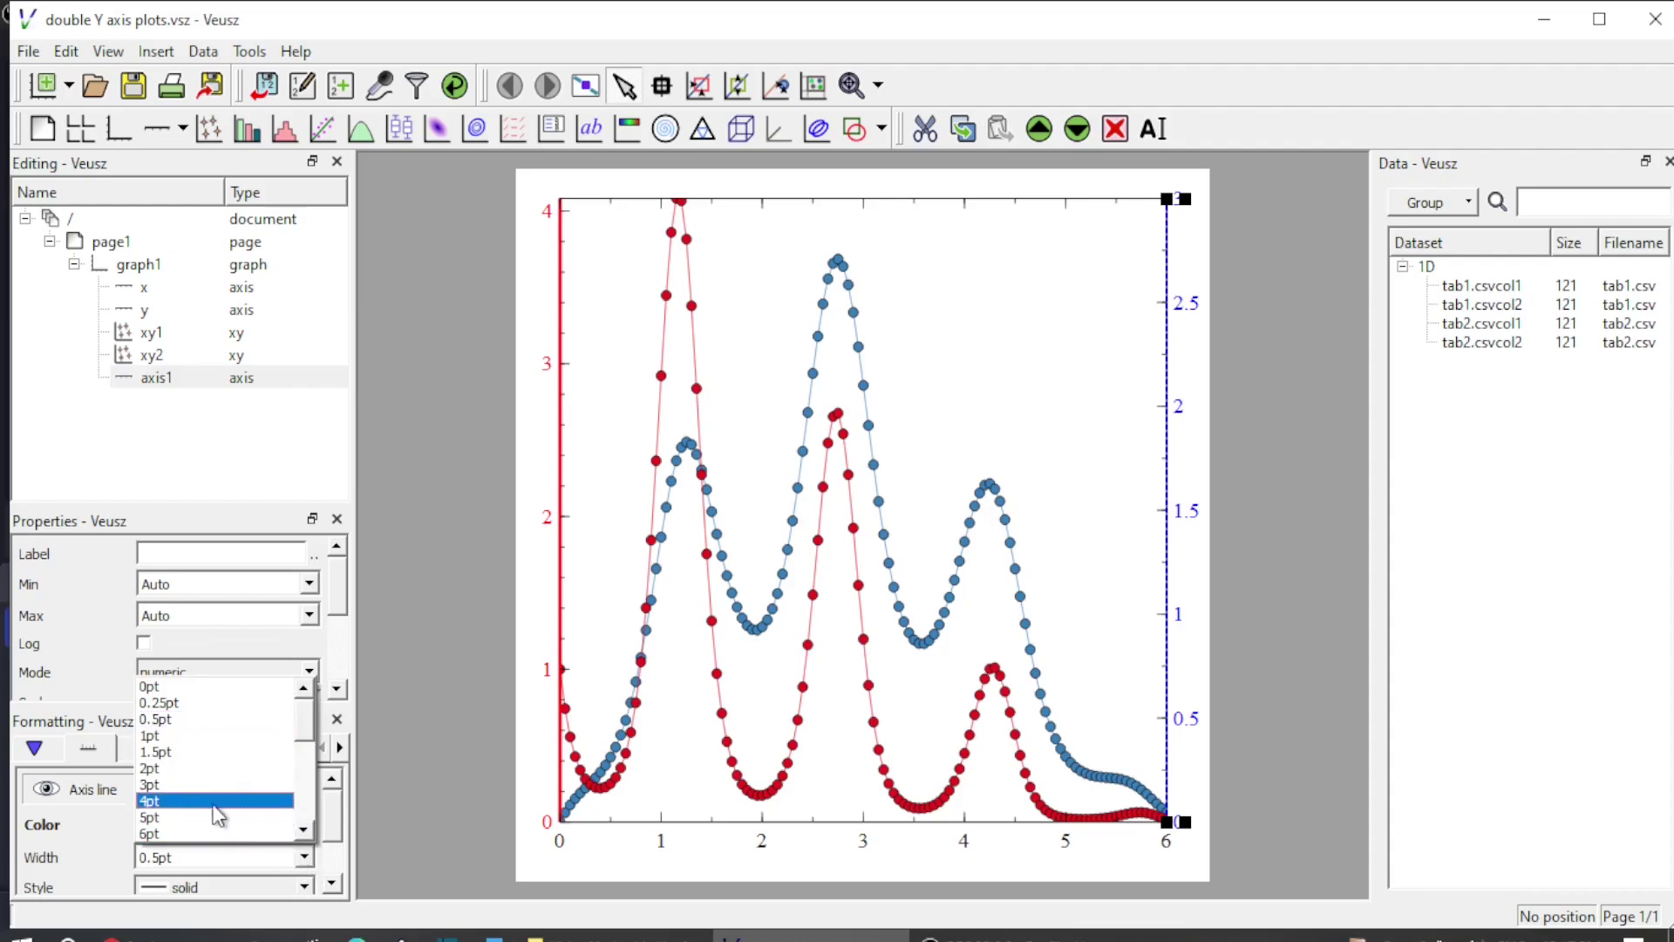
click(190, 765)
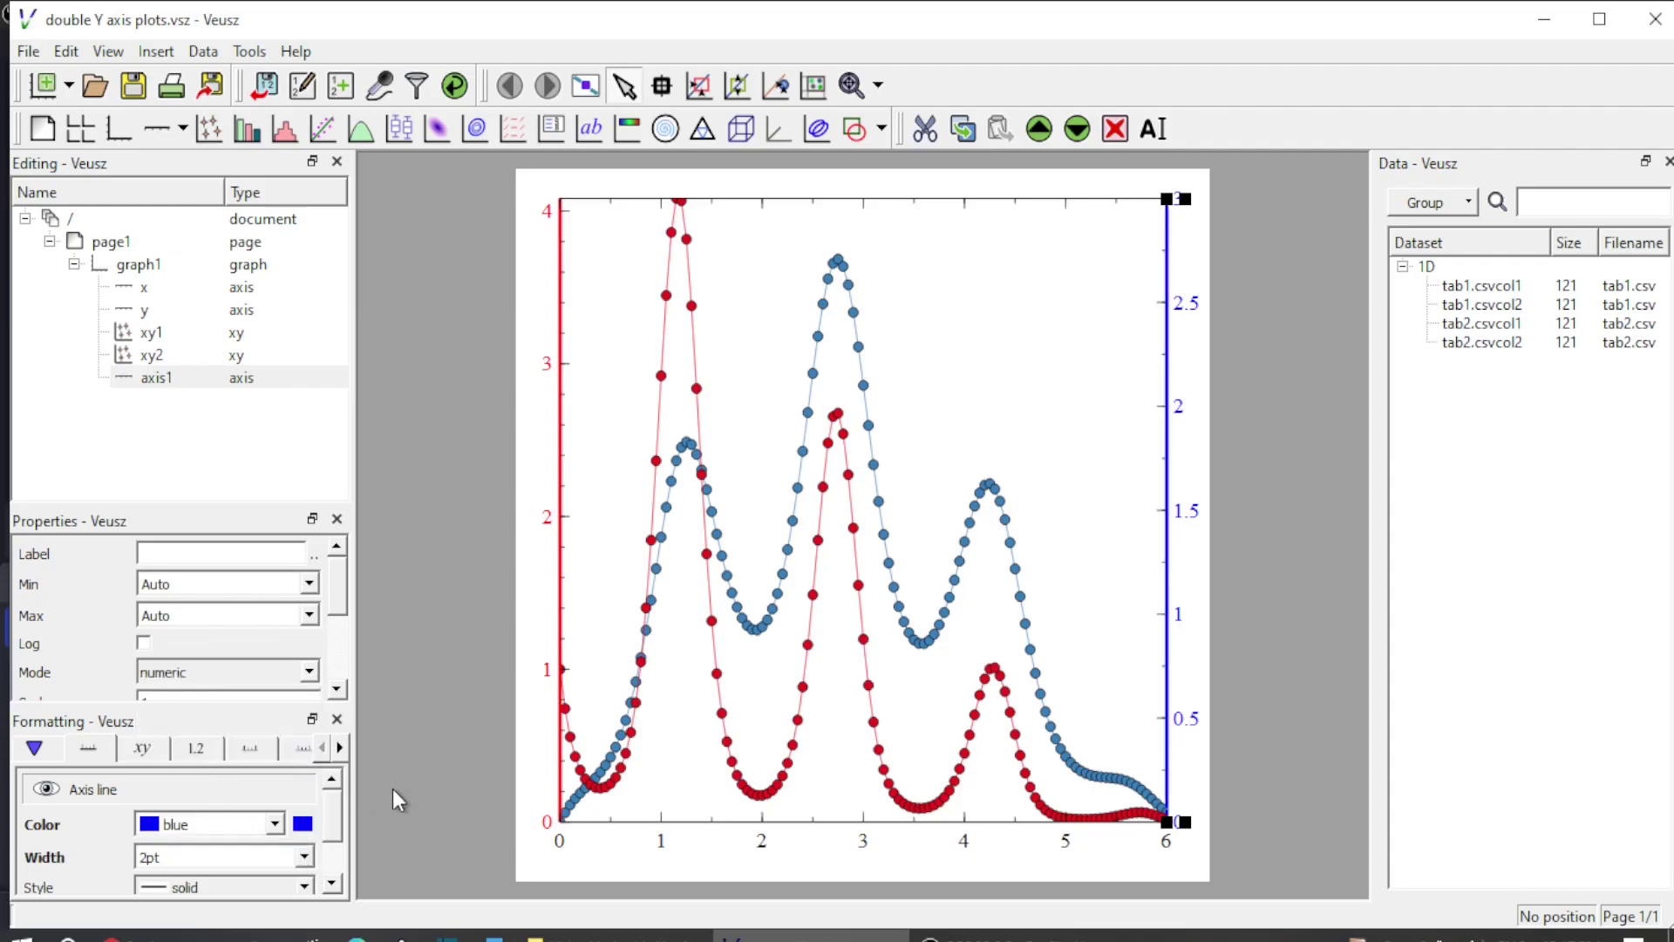